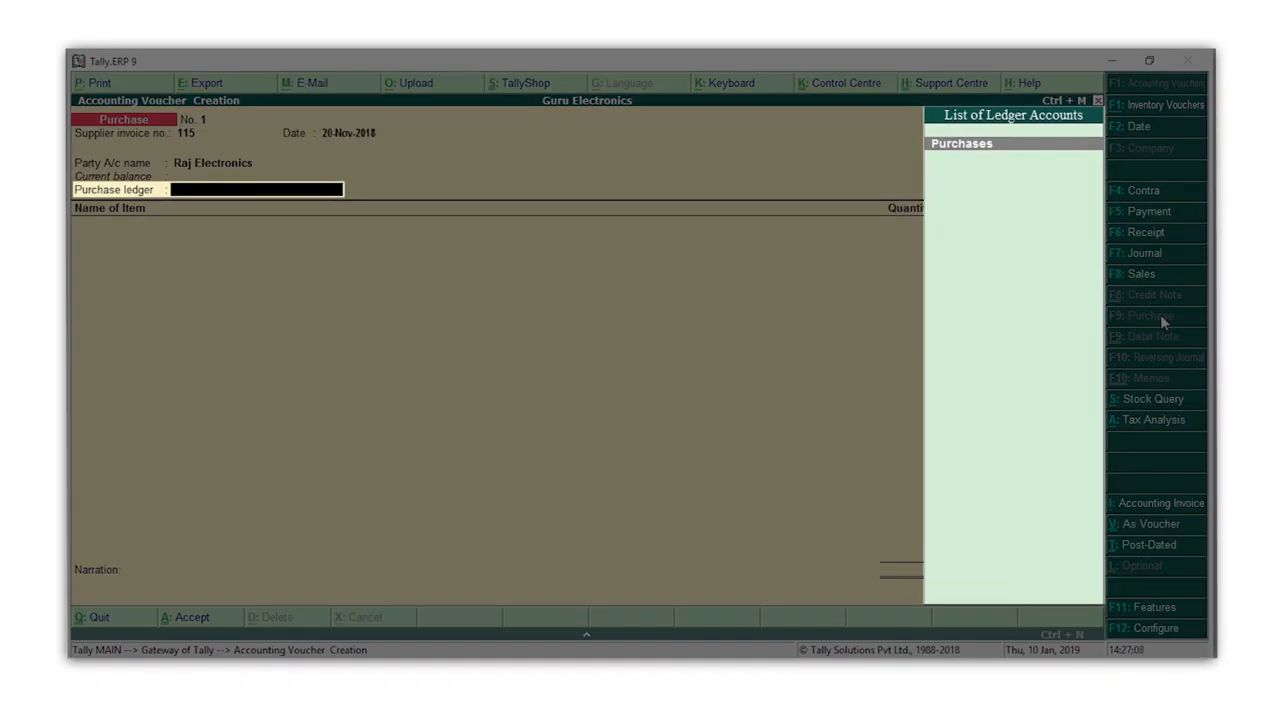
# Step: Choose Purchases as the purchase ledger and add Dell 17 inch Monitor as the voucher's first stock item
pyautogui.press('Return')
pyautogui.press('space')
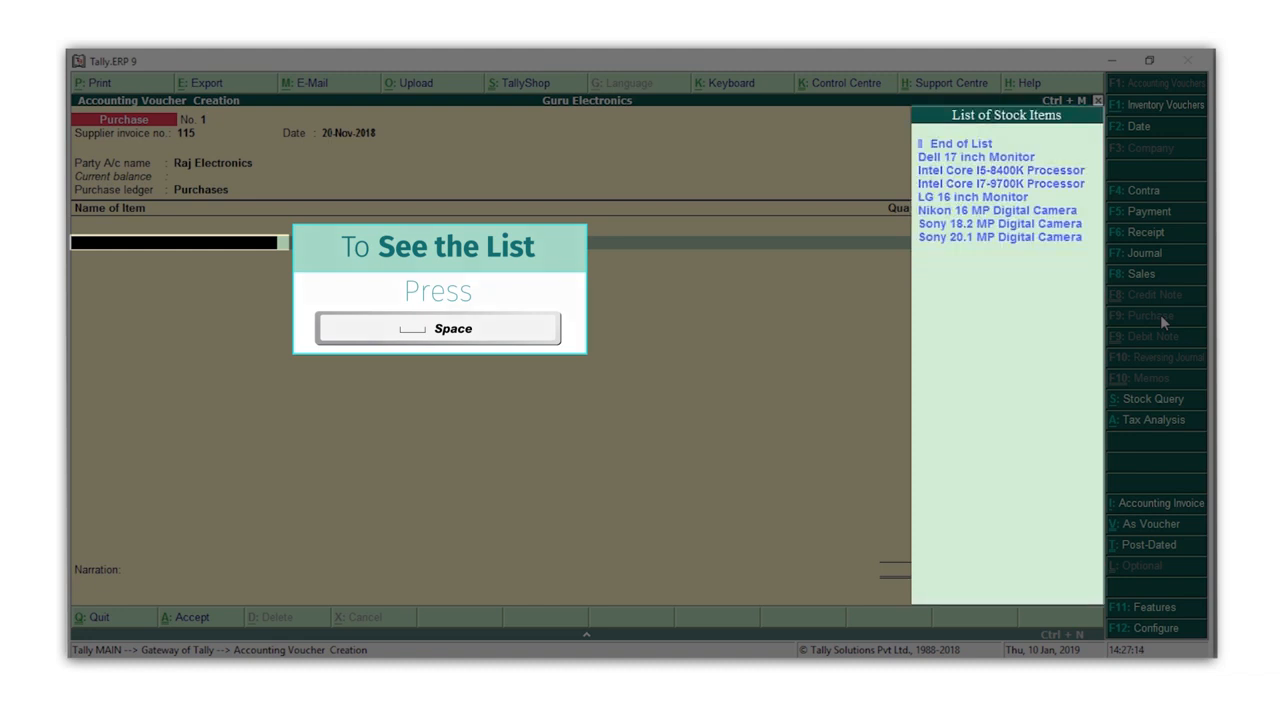
pyautogui.press('Down')
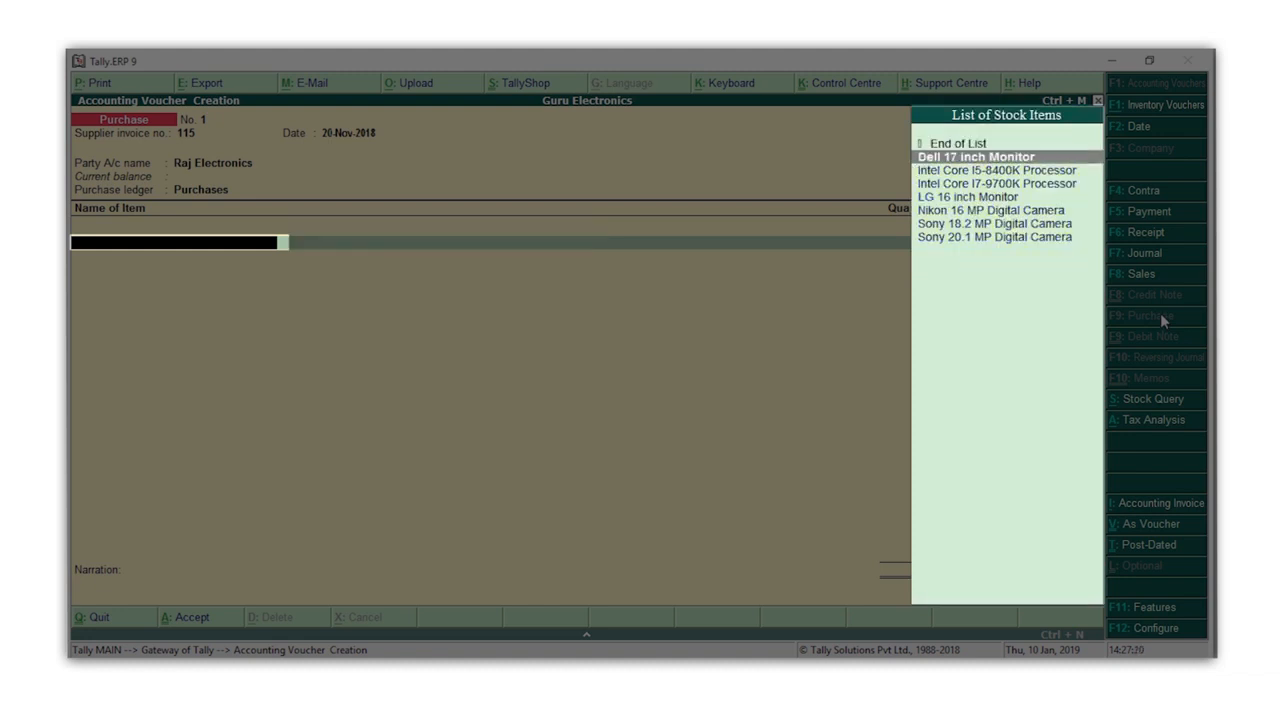
pyautogui.press('Return')
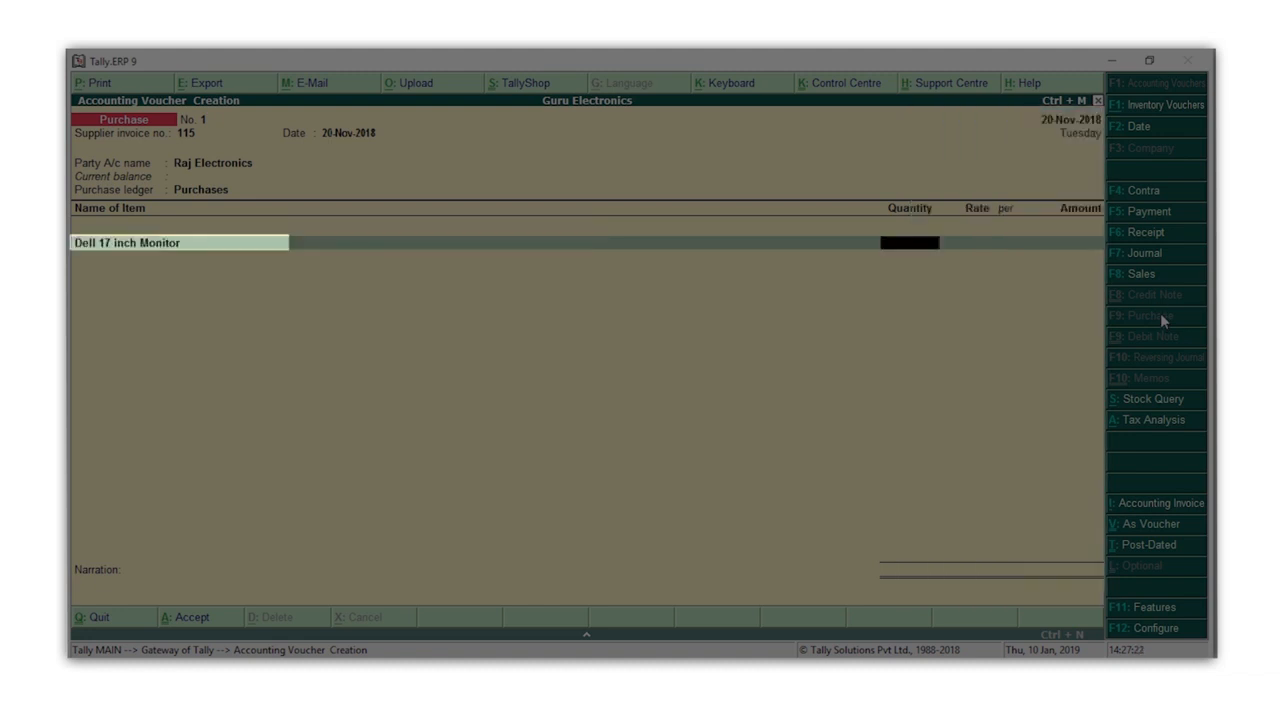
# Step: Enter a quantity of 10 Nos and a rate of 7,000 per Nos for the Dell 17 inch Monitor
pyautogui.write('10')
pyautogui.press('Return')
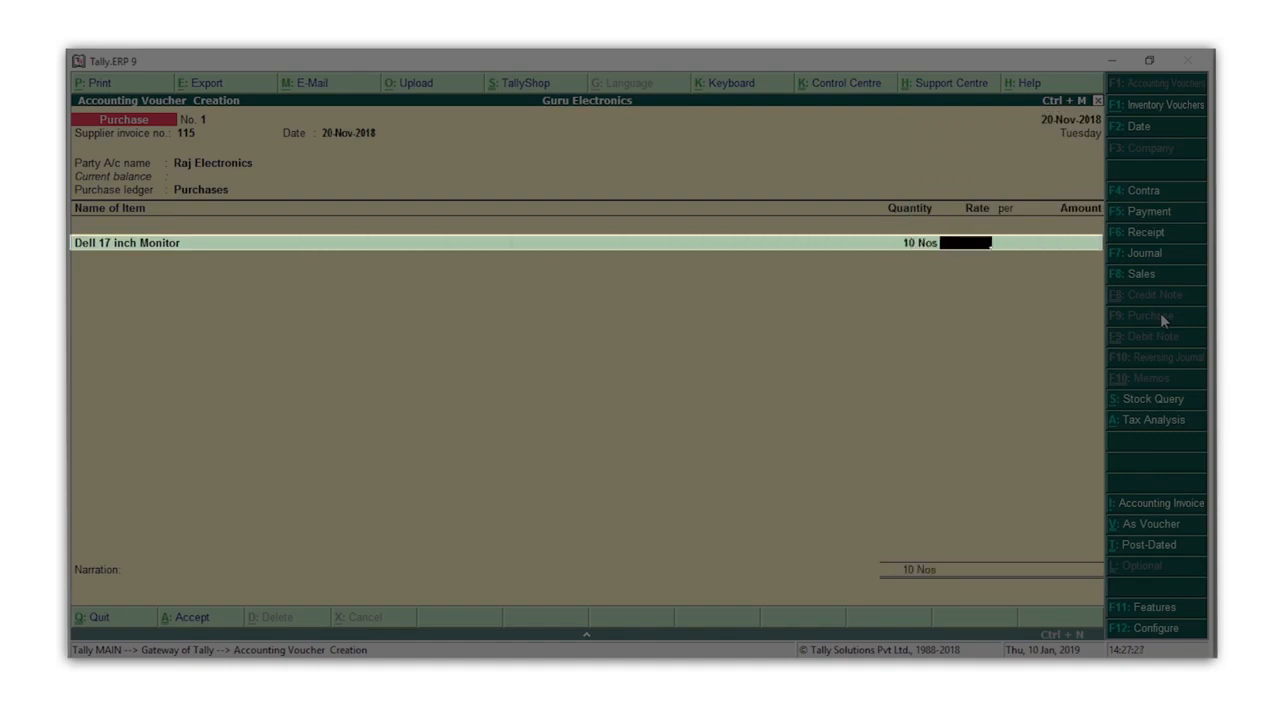
pyautogui.write('7000')
pyautogui.press('Return')
pyautogui.press('Return')
pyautogui.press('Return')
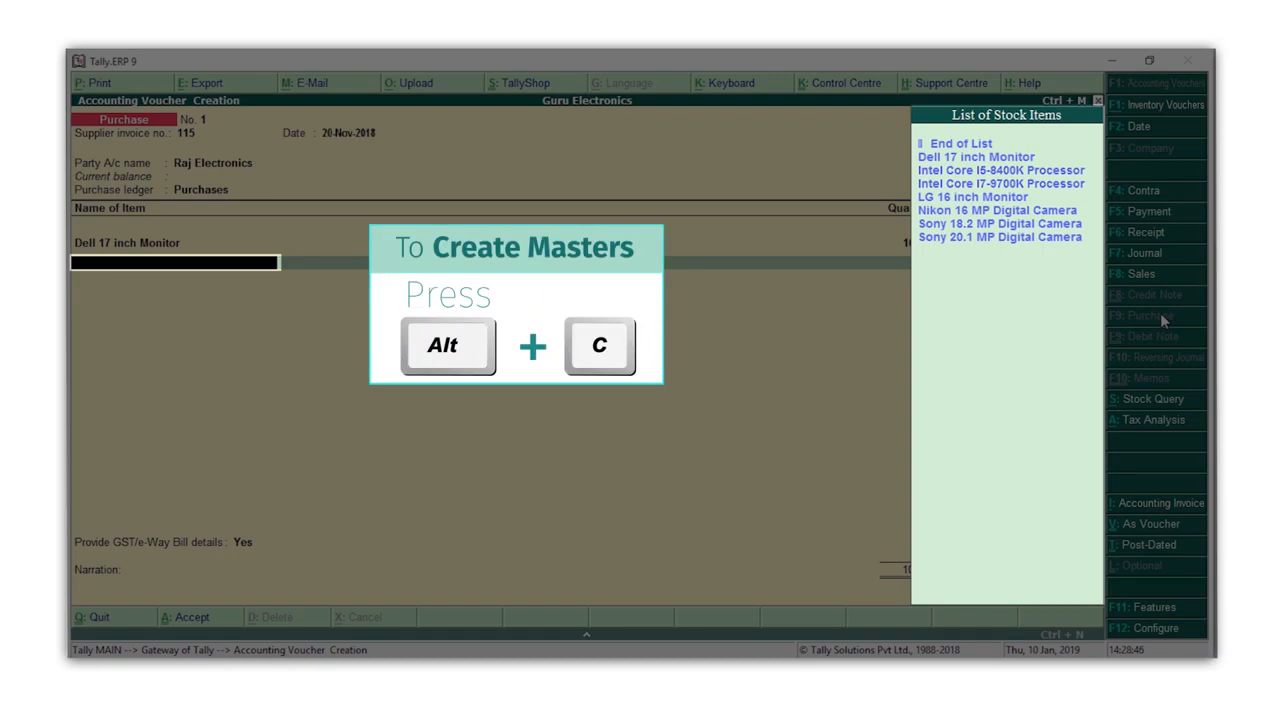
# Step: Create the stock item Asus 16.5 inch Monitor from the second item line, under the Monitors group with Nos as units
pyautogui.hotkey('alt', 'c')
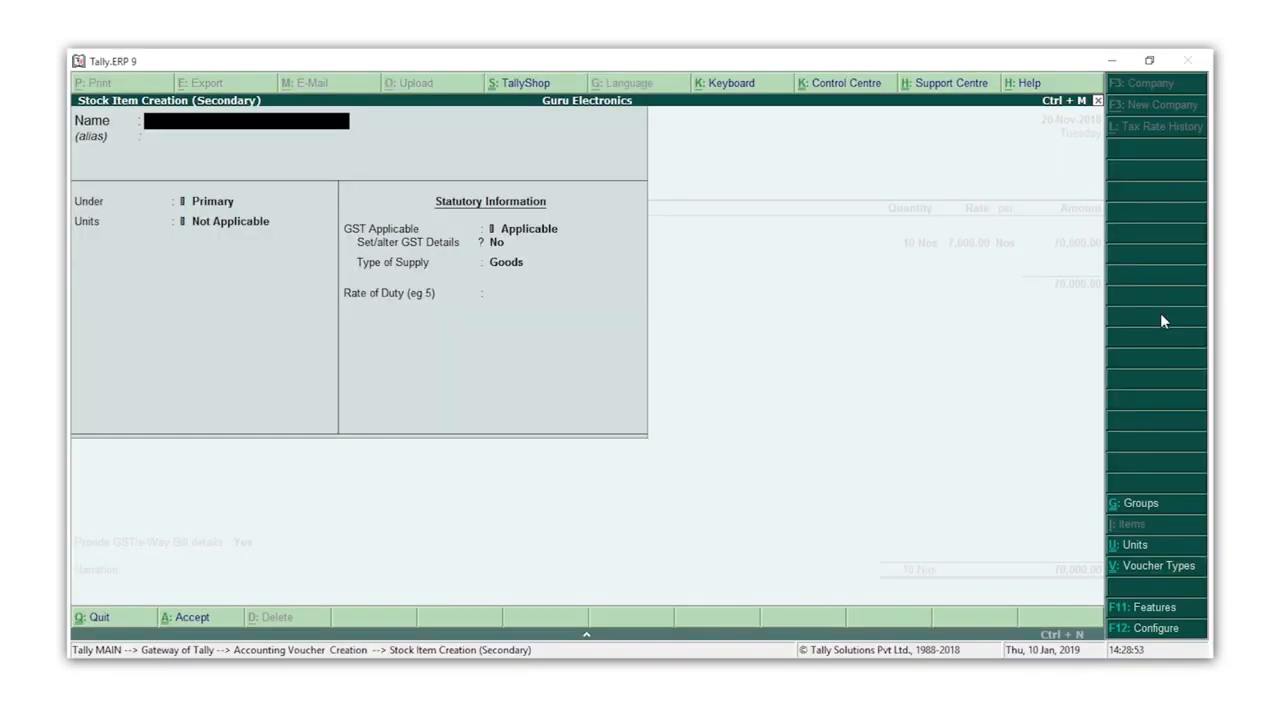
pyautogui.write('Asus 16.5 inch Monitor')
pyautogui.press('Return')
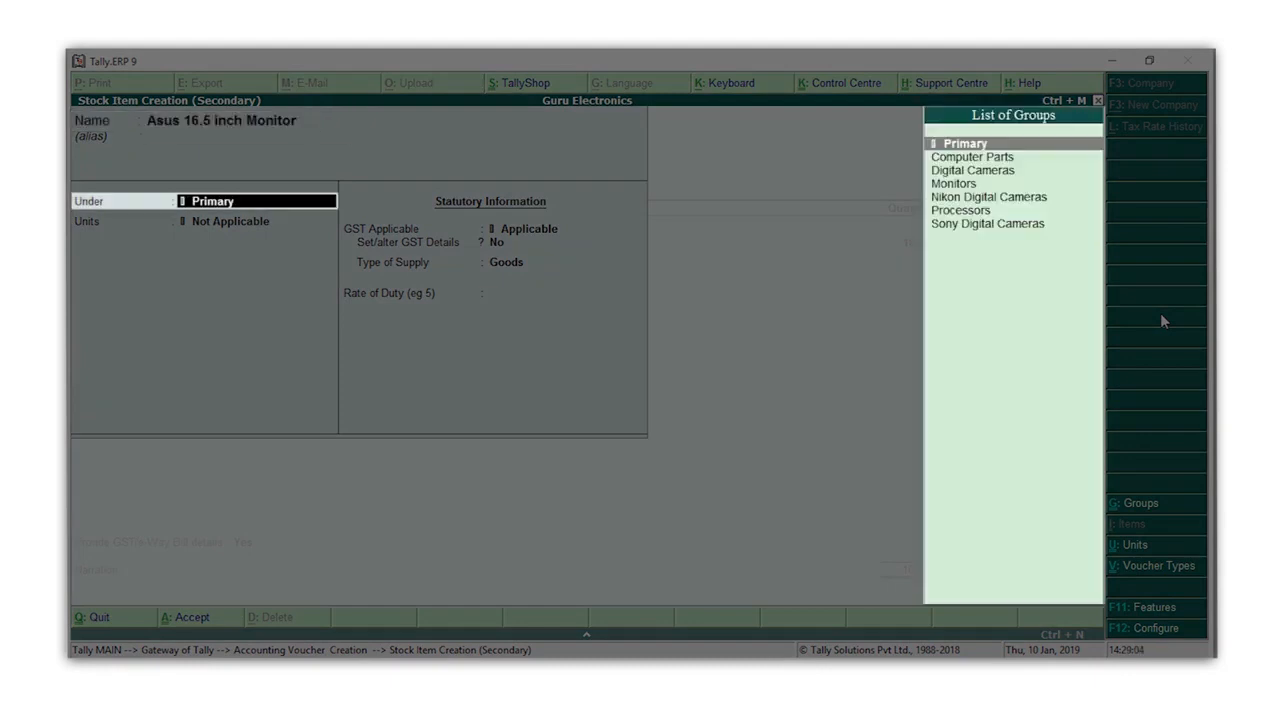
pyautogui.write('M')
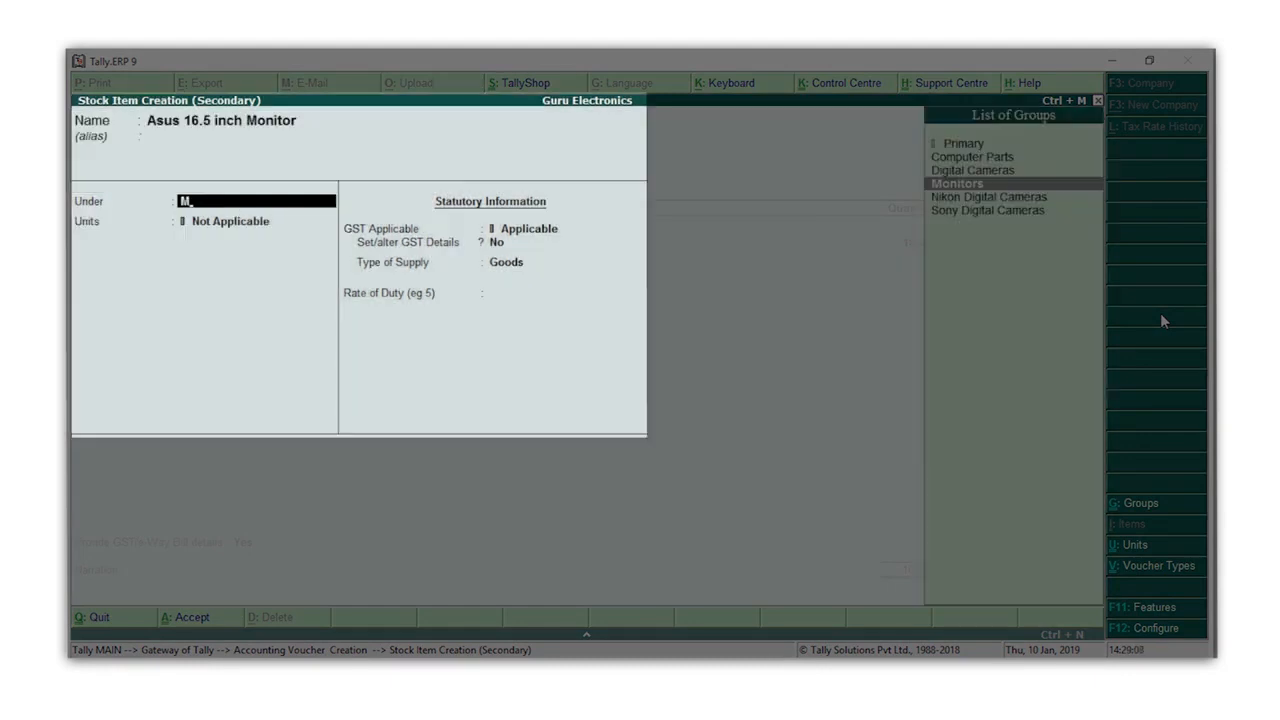
pyautogui.press('Return')
pyautogui.write('Nos')
pyautogui.press('Return')
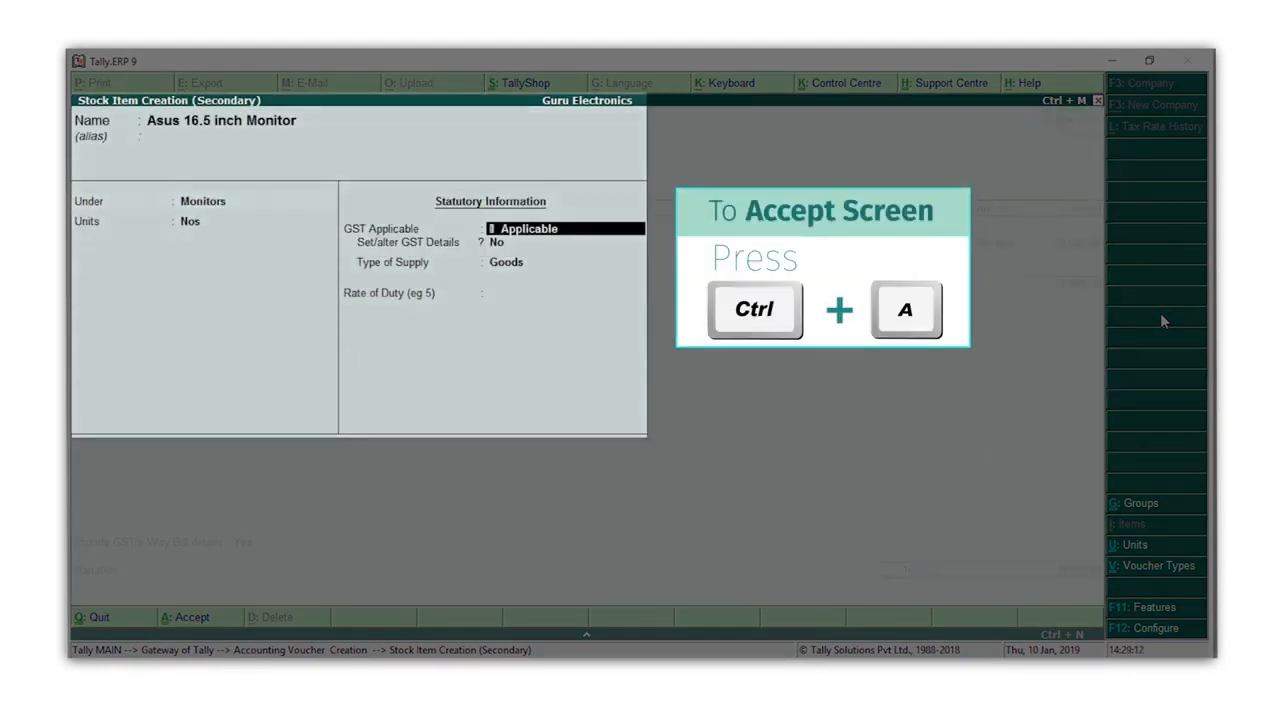
pyautogui.hotkey('ctrl', 'a')
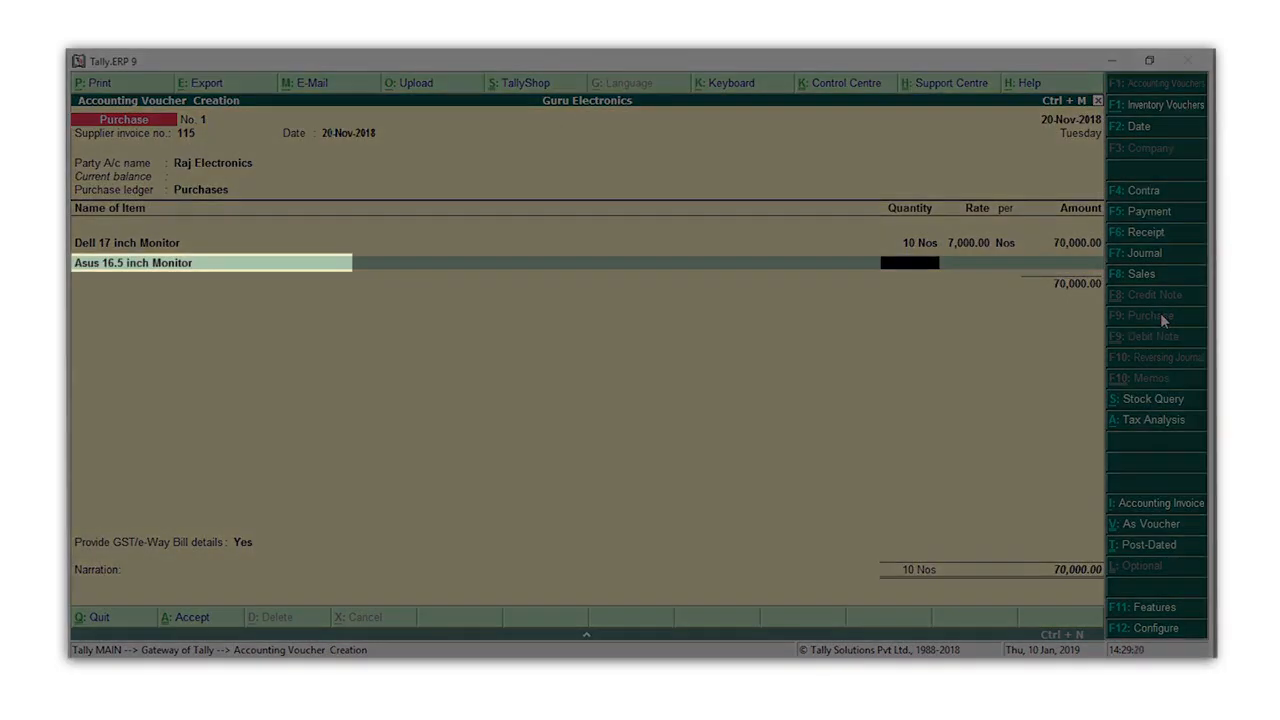
# Step: Enter a quantity of 5 Nos and a rate of 500 per Nos for the Asus 16.5 inch Monitor
pyautogui.press('Return')
pyautogui.write('5')
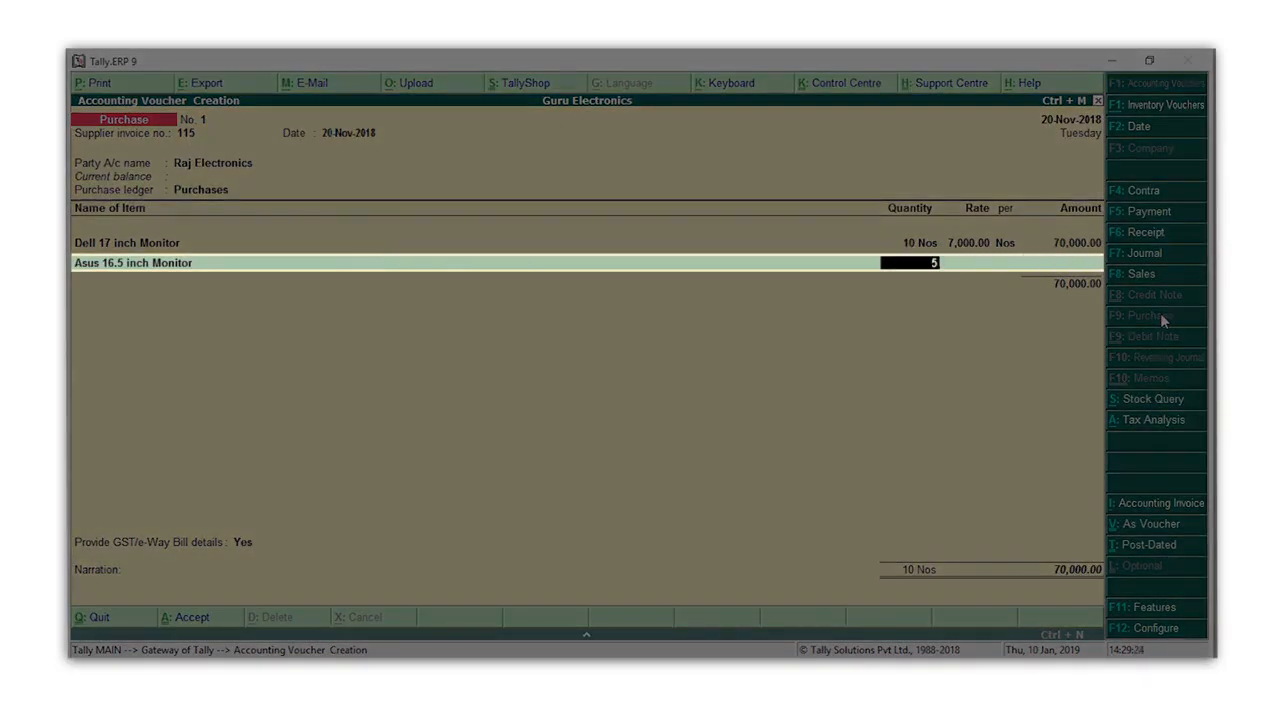
pyautogui.press('Return')
pyautogui.write('500')
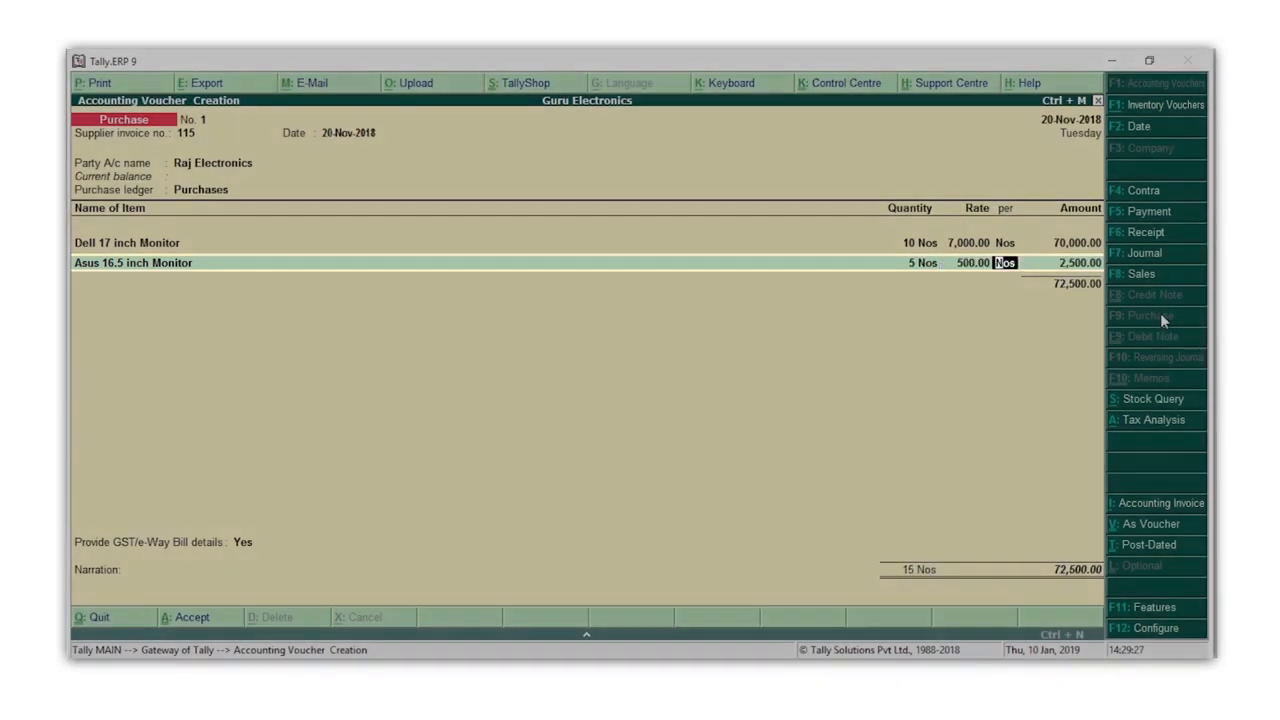
pyautogui.press('Return')
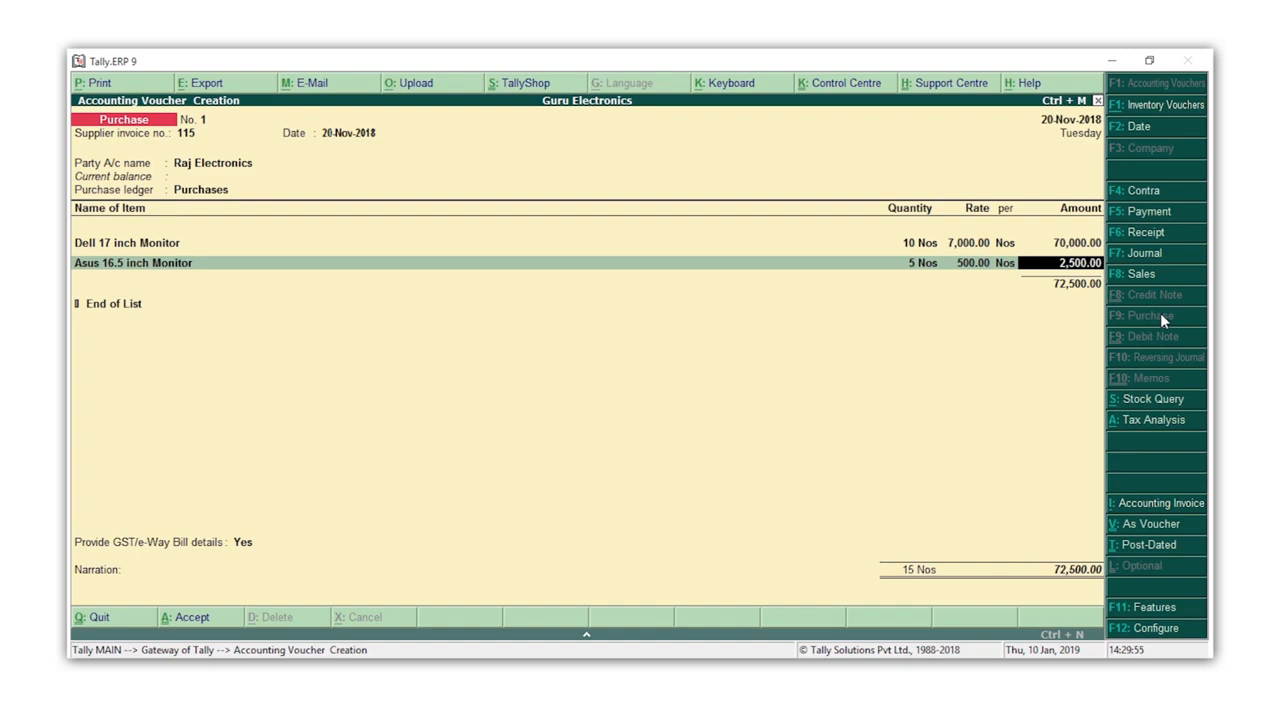
pyautogui.press('Return')
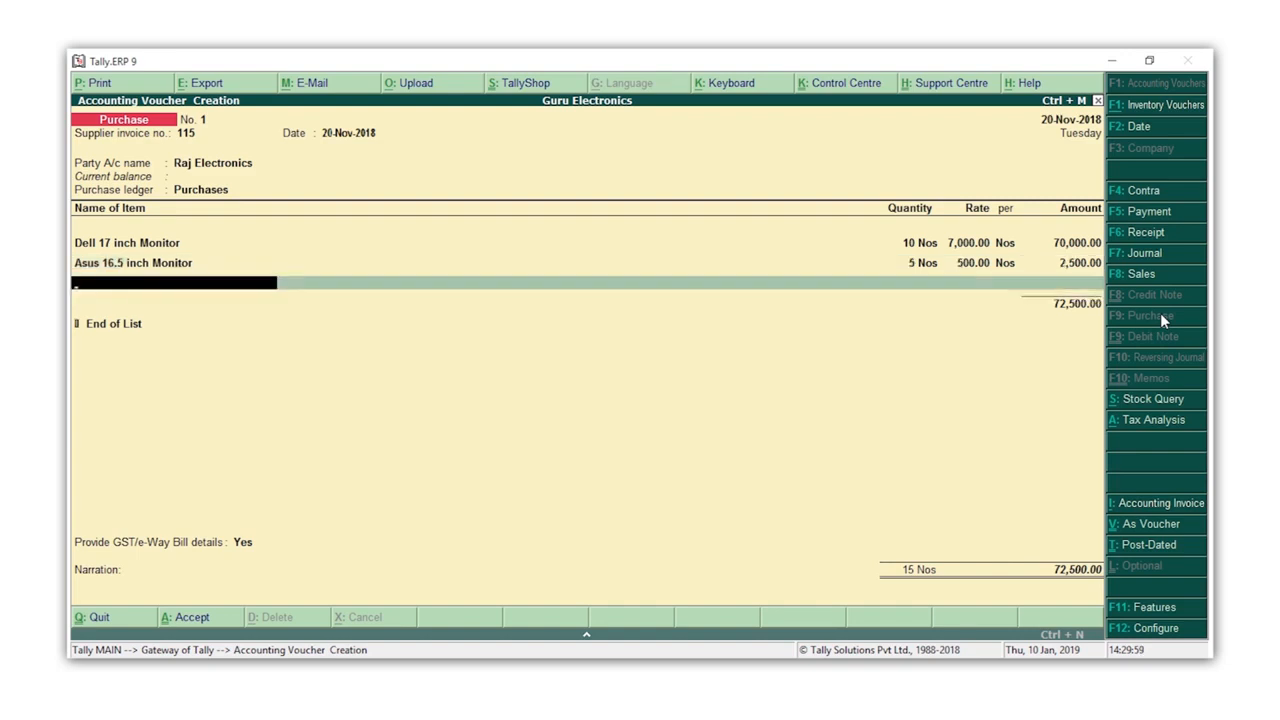
# Step: End the item list and add the CGST and SGST tax ledgers to the purchase voucher
pyautogui.press('Return')
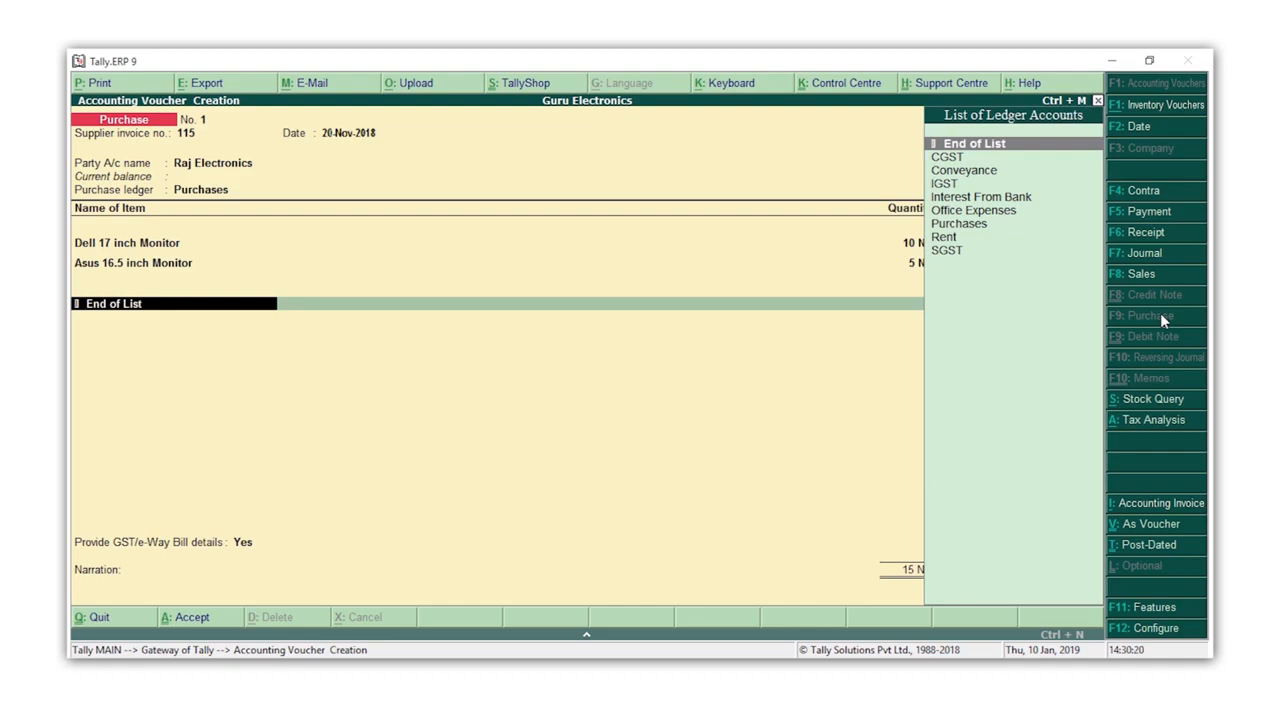
pyautogui.press('Down')
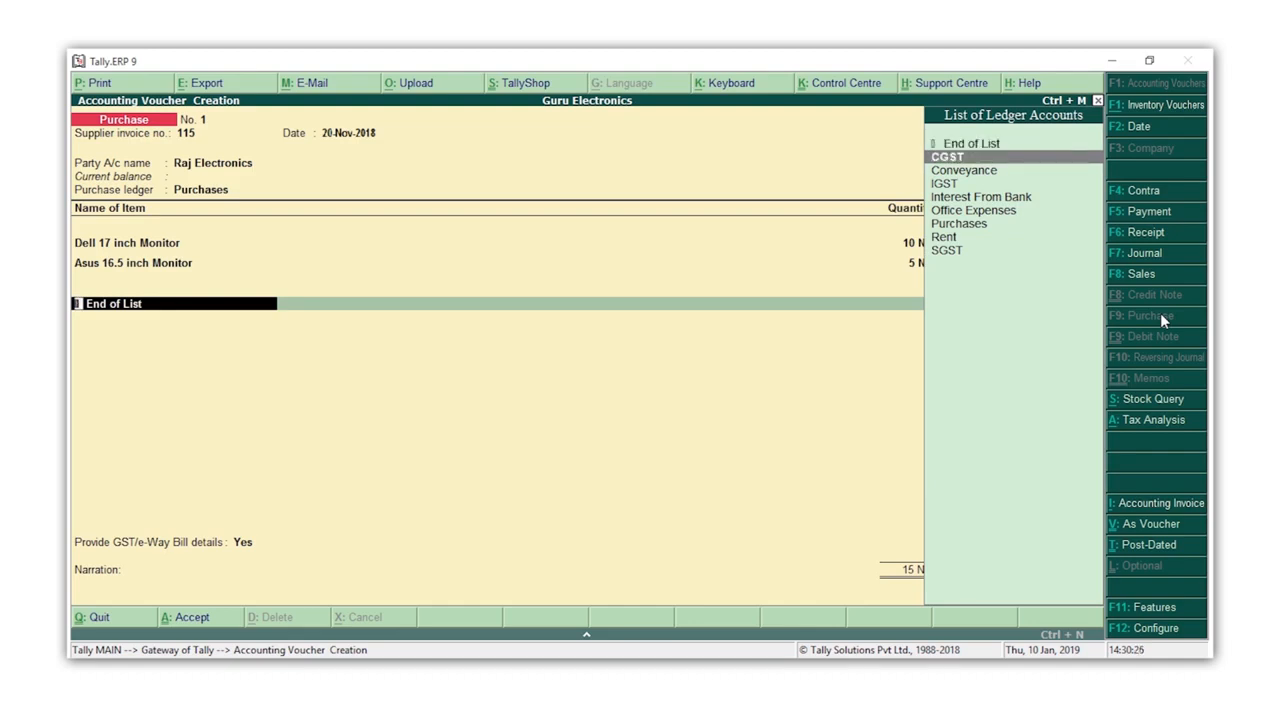
pyautogui.press('Return')
pyautogui.press('Return')
pyautogui.write('S')
pyautogui.press('Return')
pyautogui.press('Return')
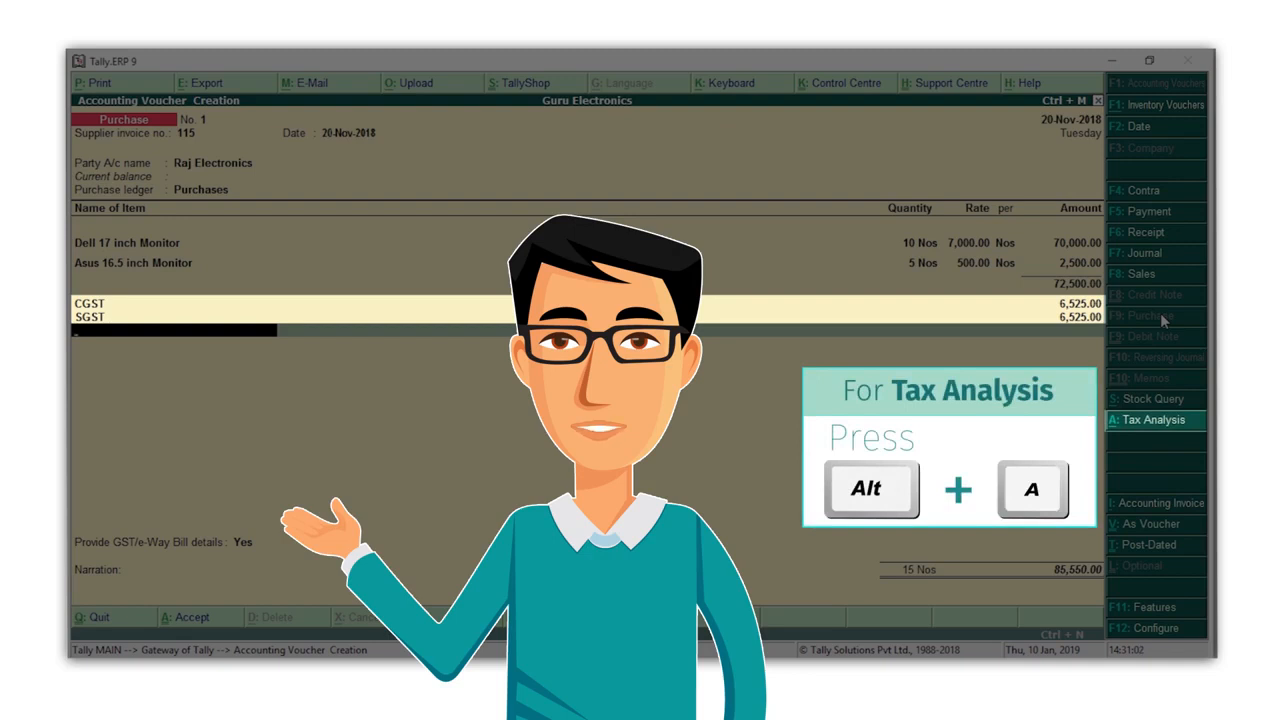
# Step: Review the voucher's Tax Analysis in detailed view, checking the central and state tax per item, and return to the voucher
pyautogui.hotkey('alt', 'a')
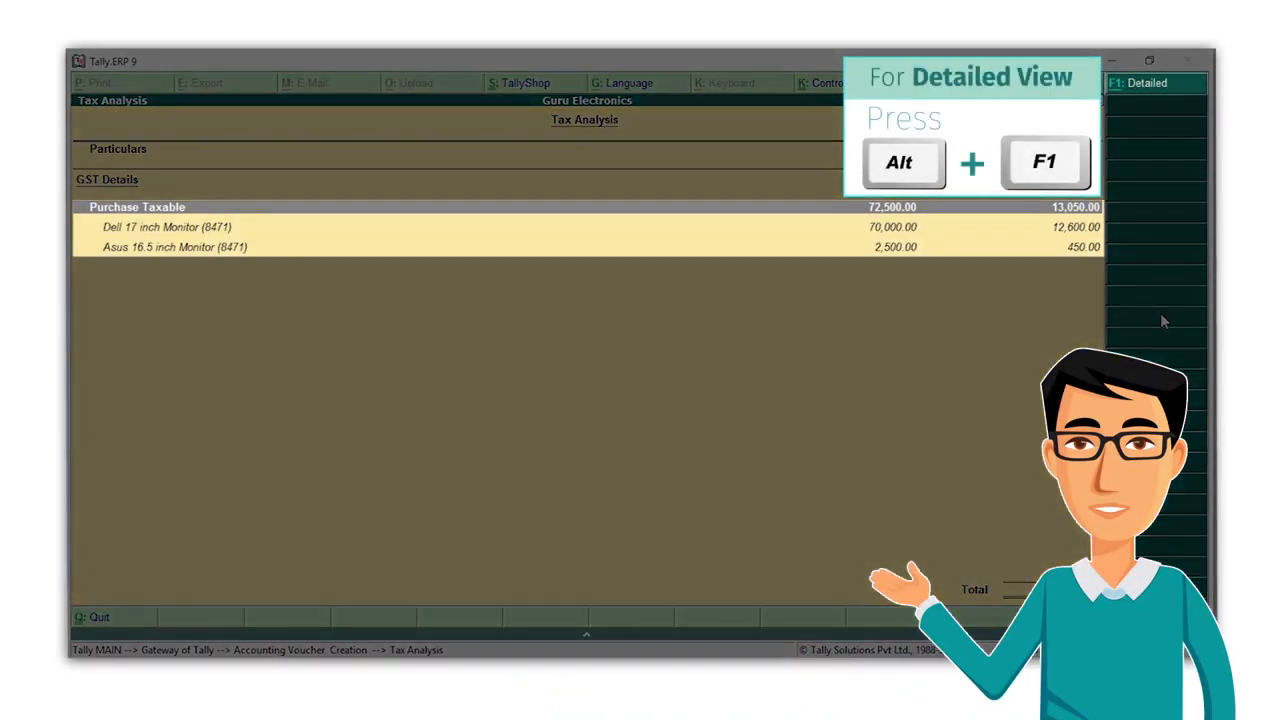
pyautogui.hotkey('alt', 'F1')
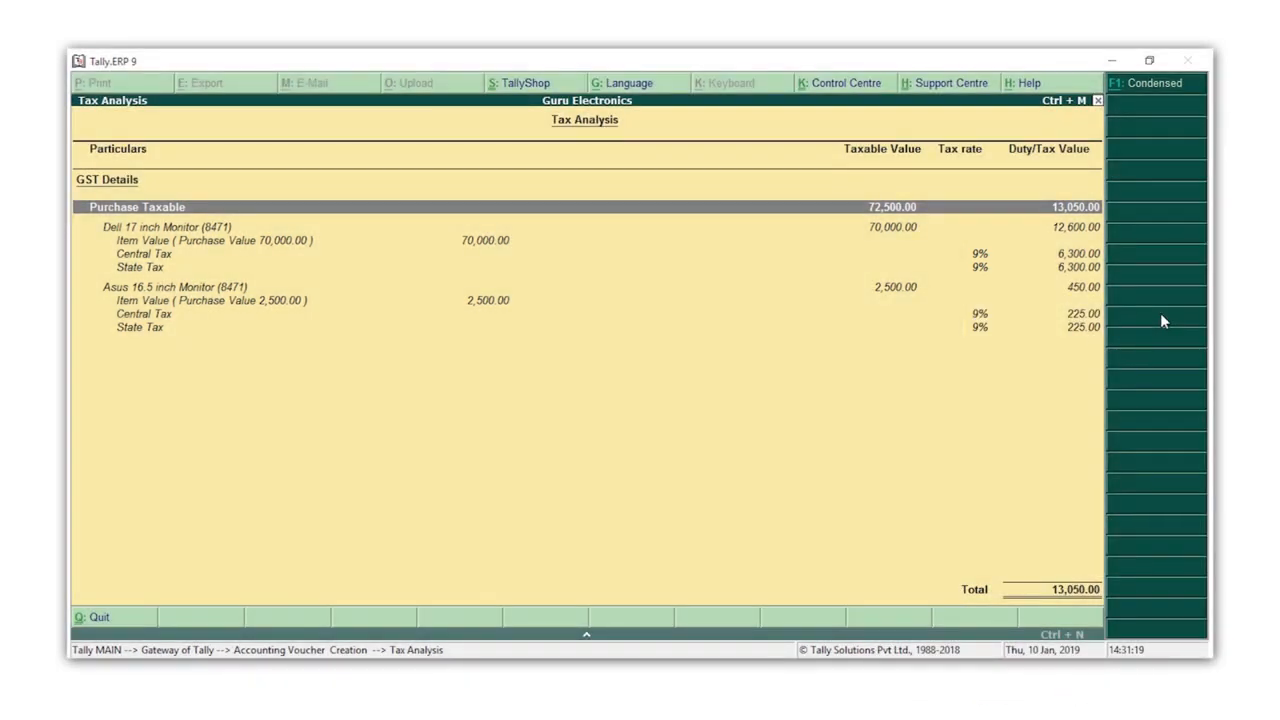
pyautogui.press('Escape')
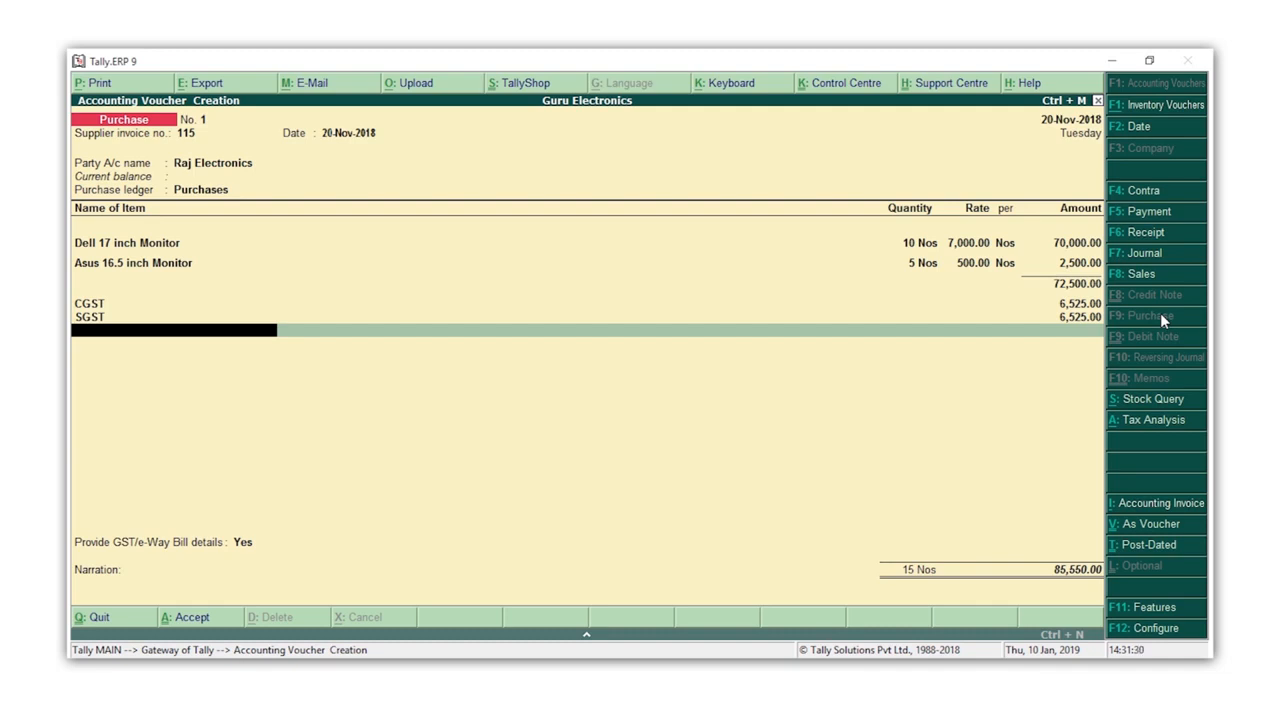
# Step: Finish the tax ledger list and set Provide GST/e-Way Bill details to No
pyautogui.press('Return')
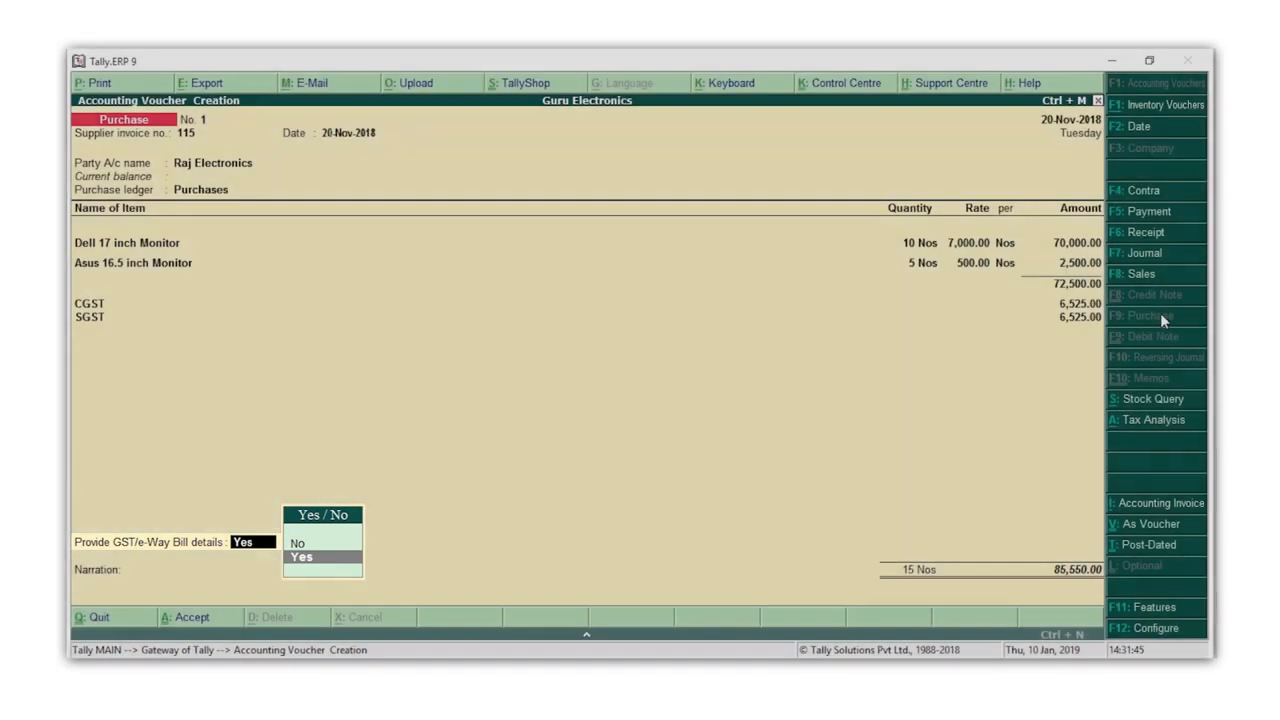
pyautogui.write('n')
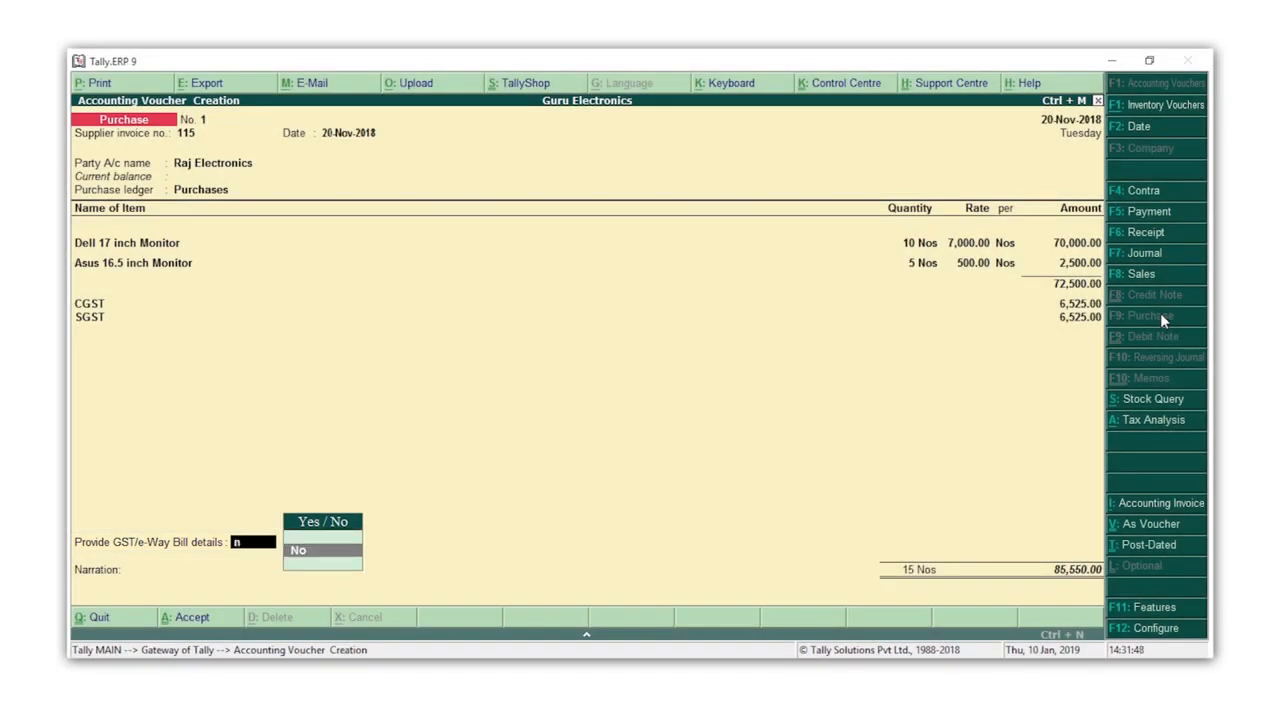
pyautogui.press('Return')
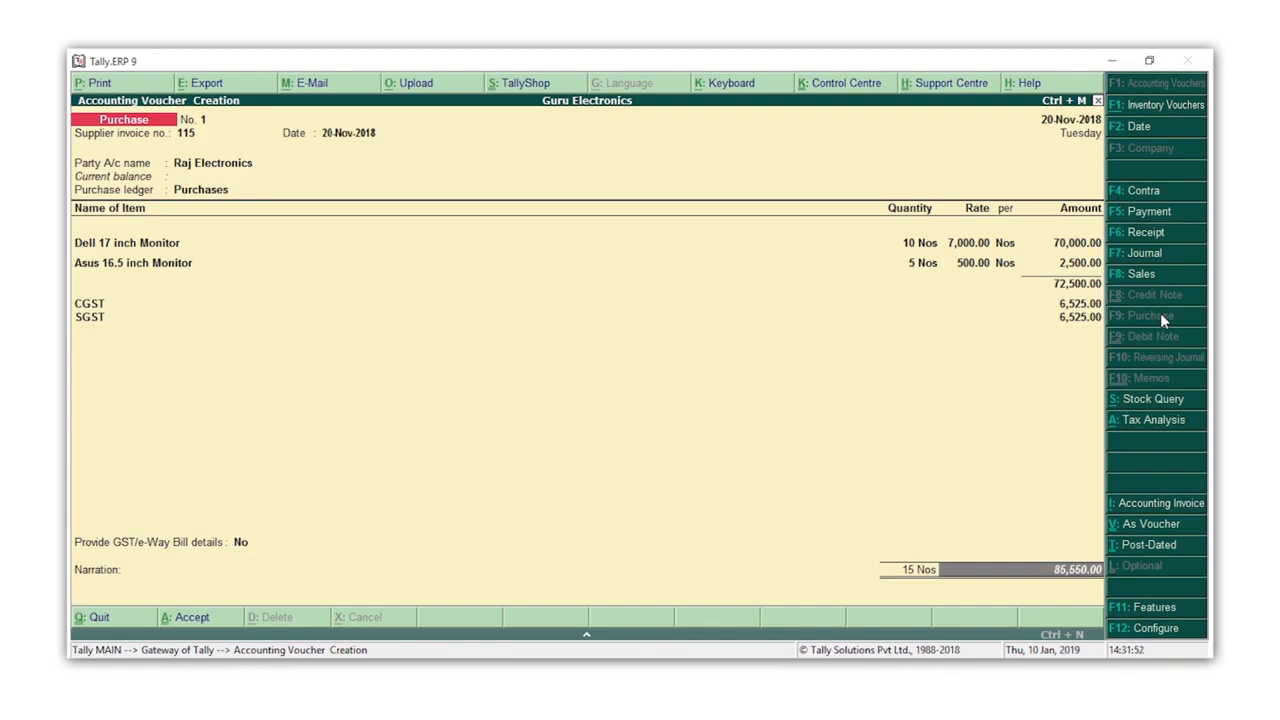
# Step: Enter the narration "Goods purchased from Raj Electronics on 20th Nov, 2018" and save the purchase voucher
pyautogui.press('Return')
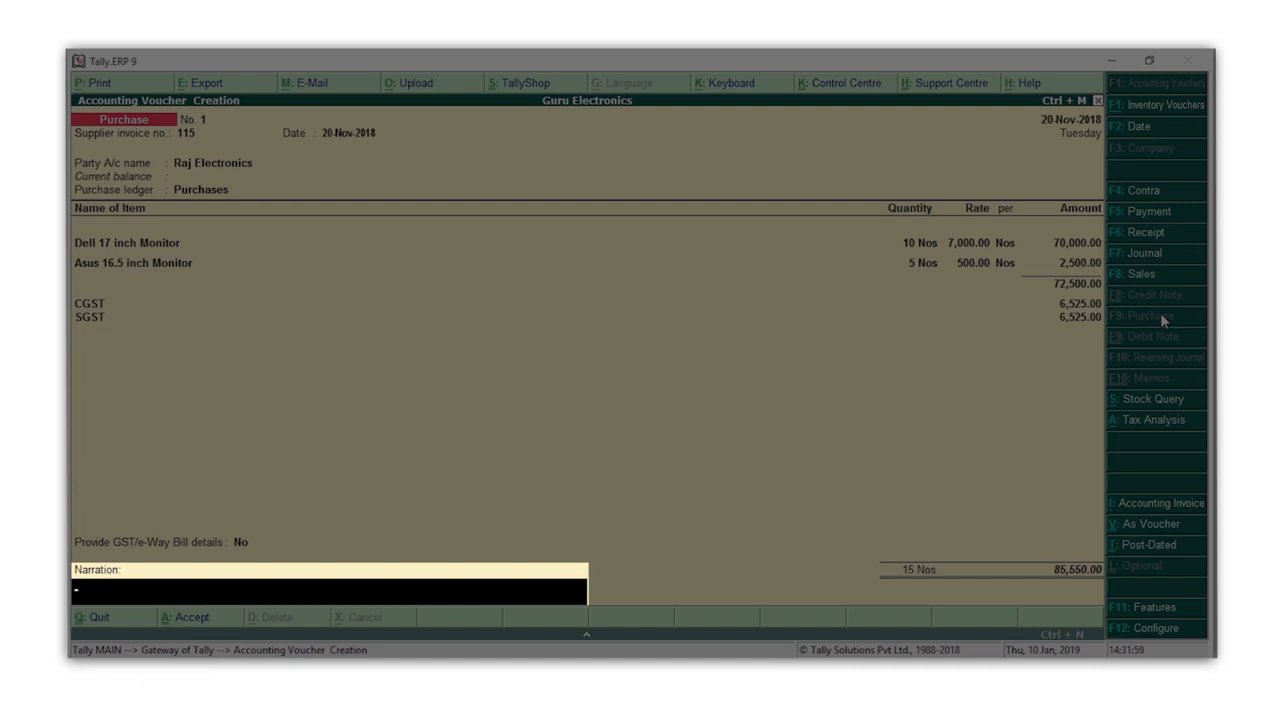
pyautogui.write('Goods purchased from Raj Electronics')
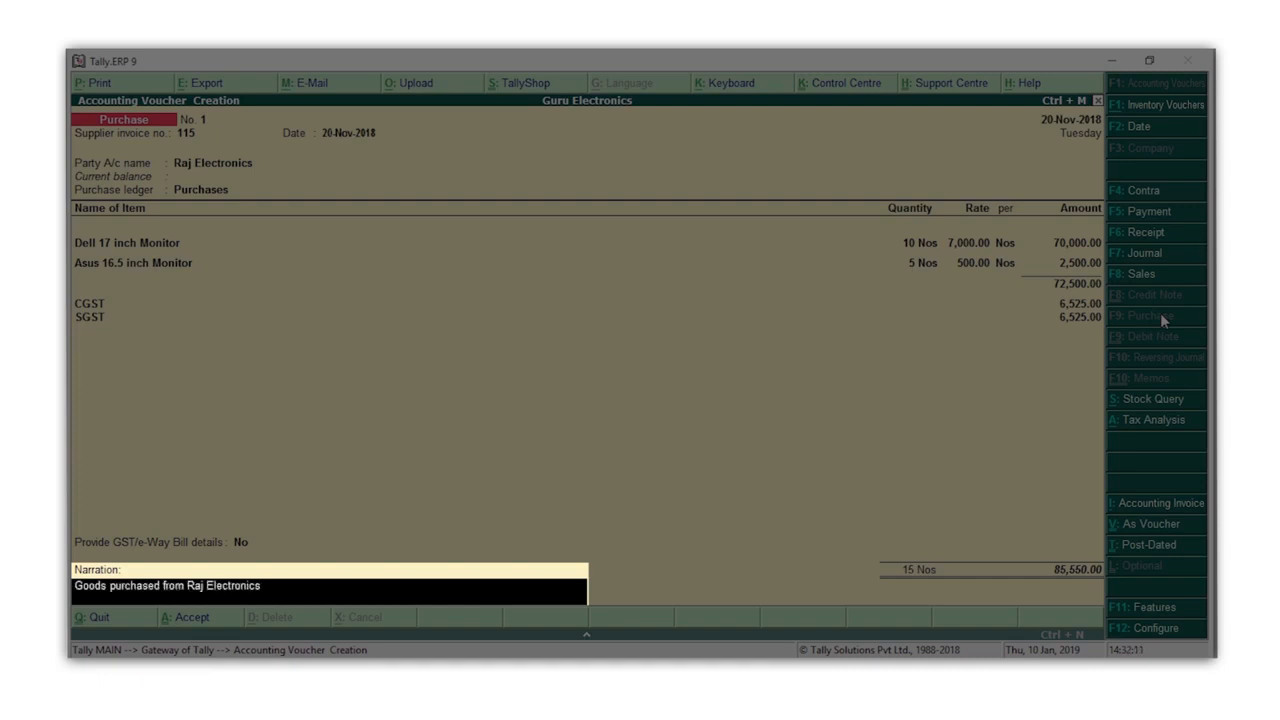
pyautogui.write(' on 20th Nov, 2018')
pyautogui.press('Return')
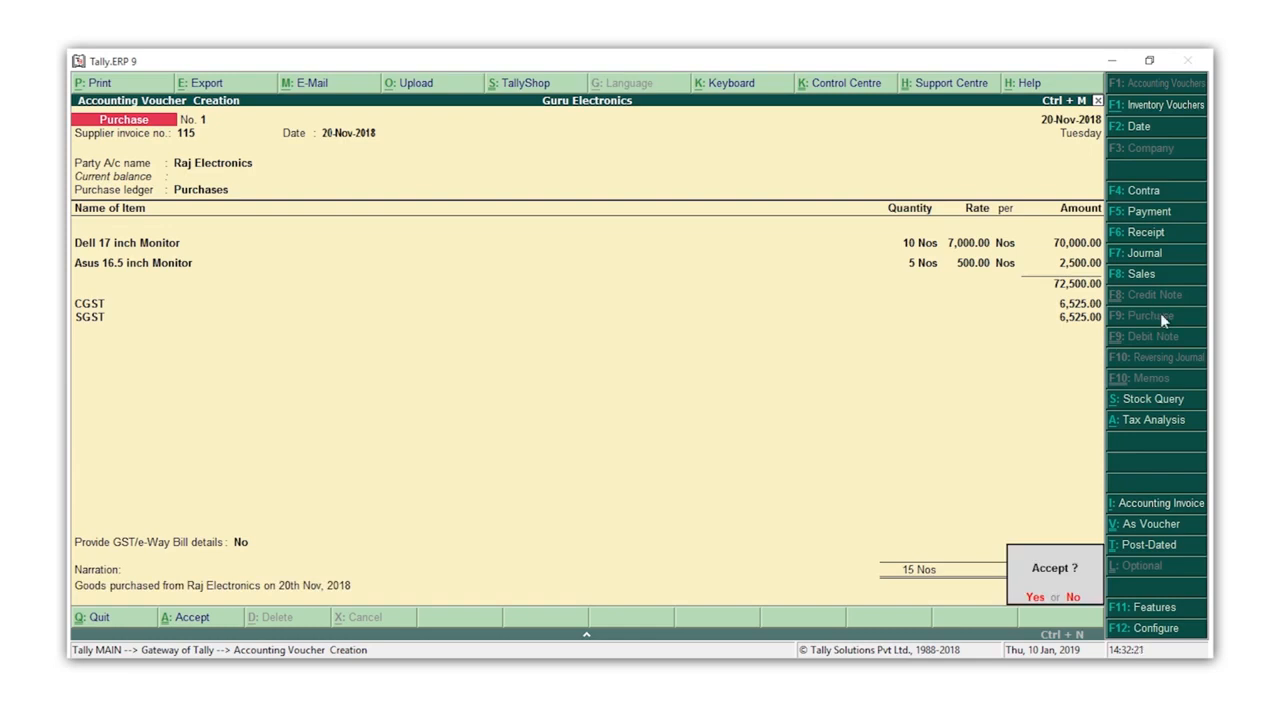
pyautogui.press('Return')
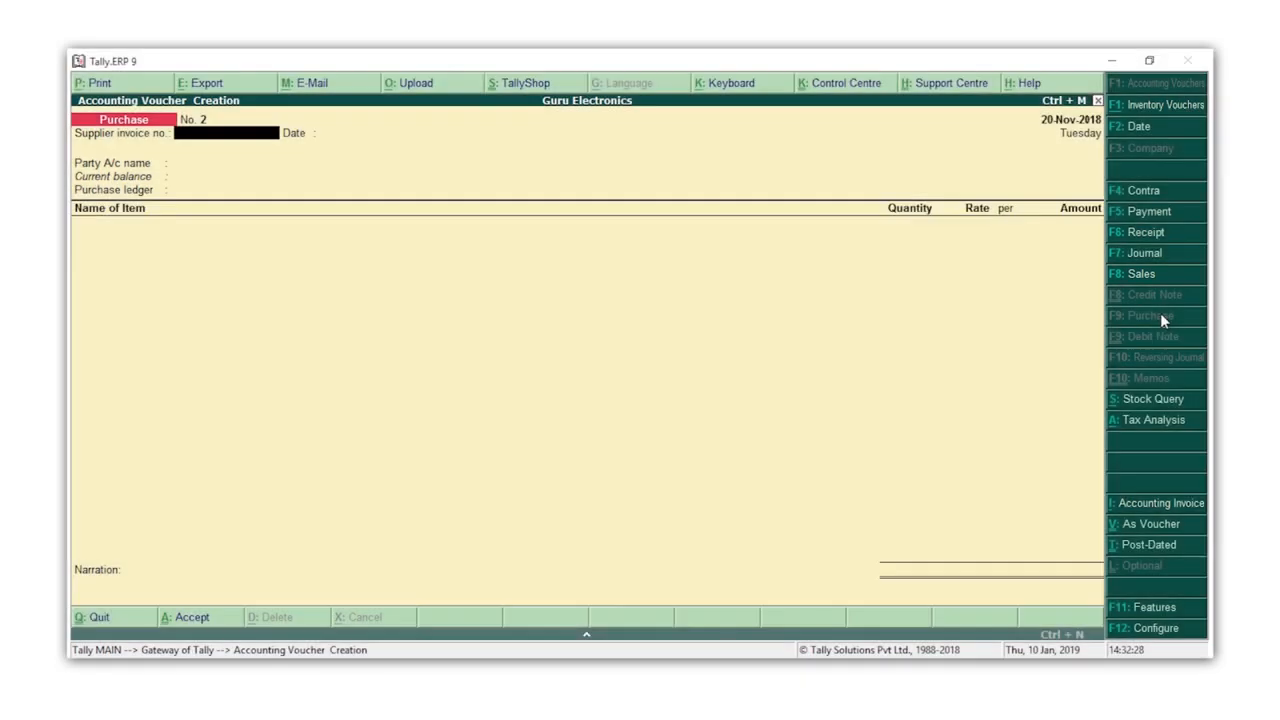
# Step: Start a sales voucher without a reference number, with Tulsi Computers as the party account and Sales as the sales ledger
pyautogui.press('F8')
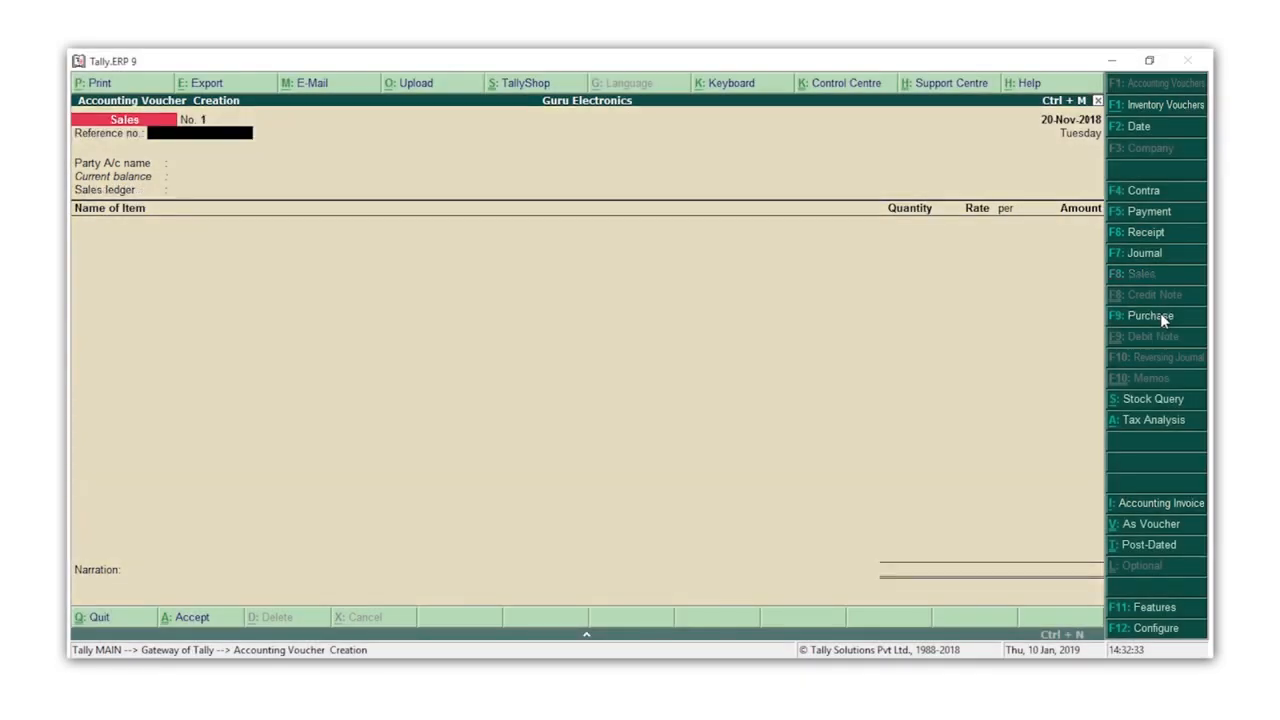
pyautogui.press('Return')
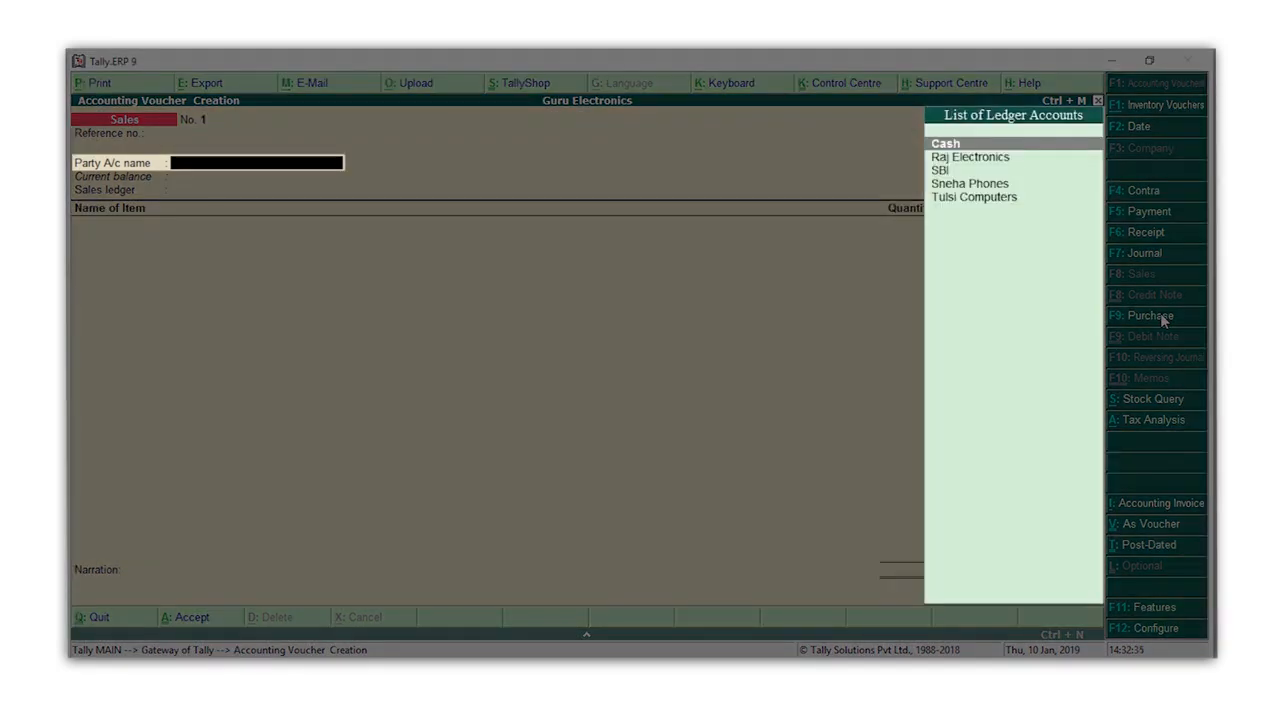
pyautogui.press('Down')
pyautogui.press('Down')
pyautogui.press('Down')
pyautogui.press('Down')
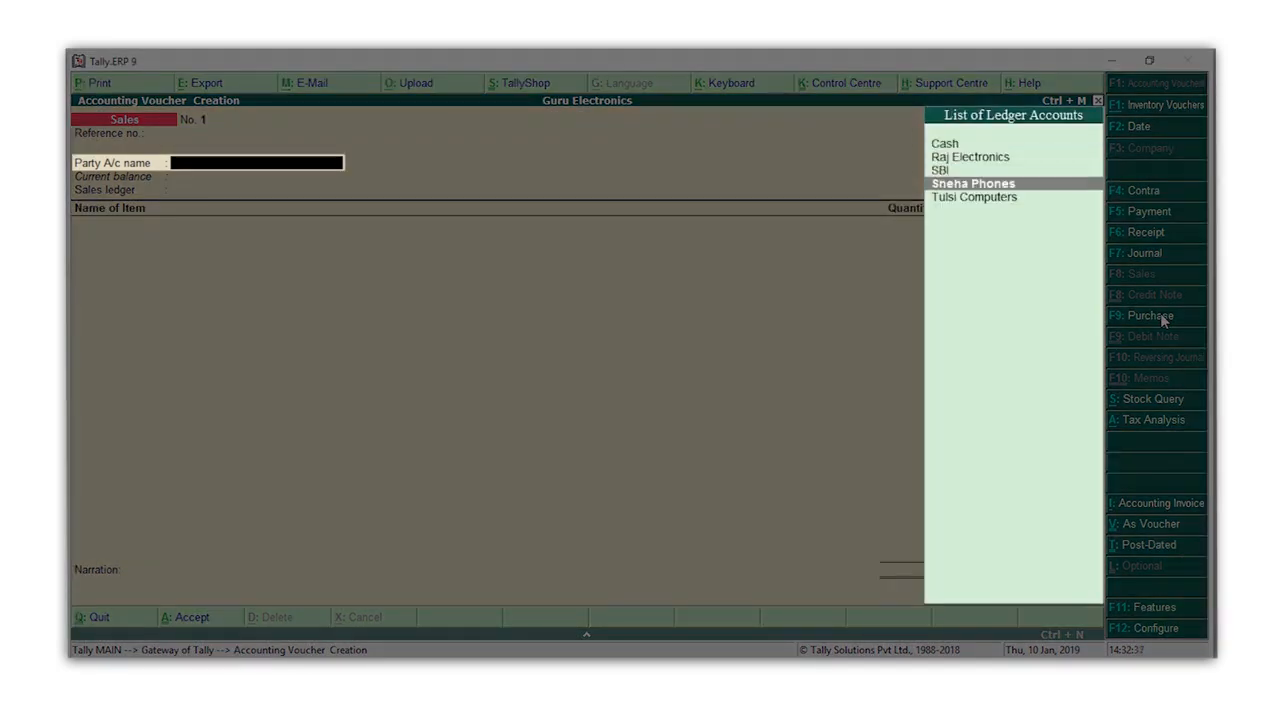
pyautogui.press('Return')
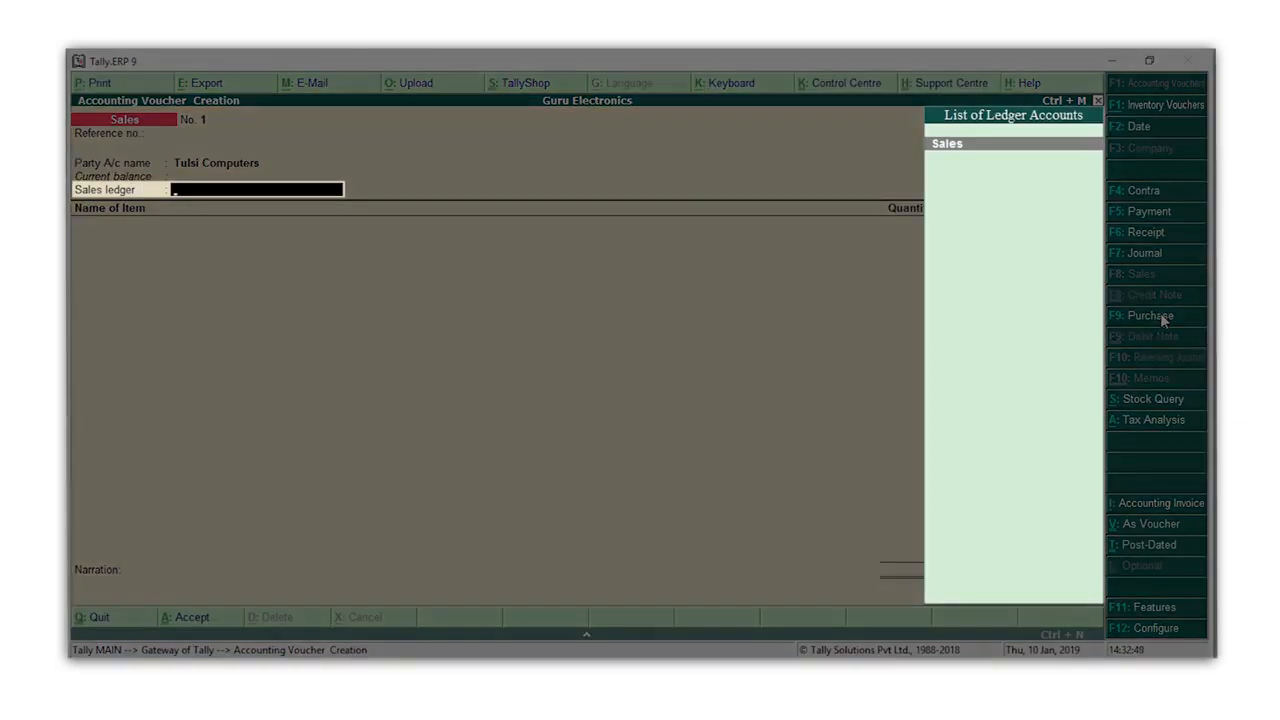
pyautogui.press('Return')
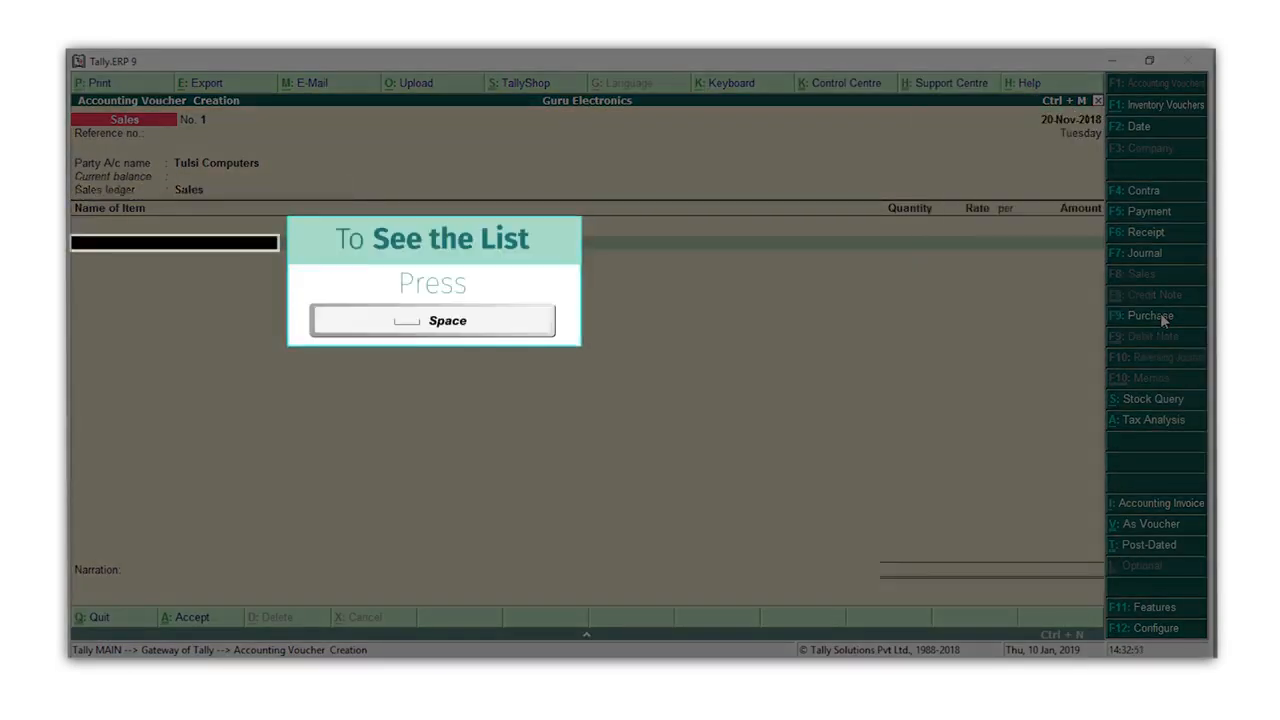
# Step: Add Dell 17 inch Monitor as the sales item with quantity 2 Nos at a rate of 8,500 per Nos
pyautogui.press('space')
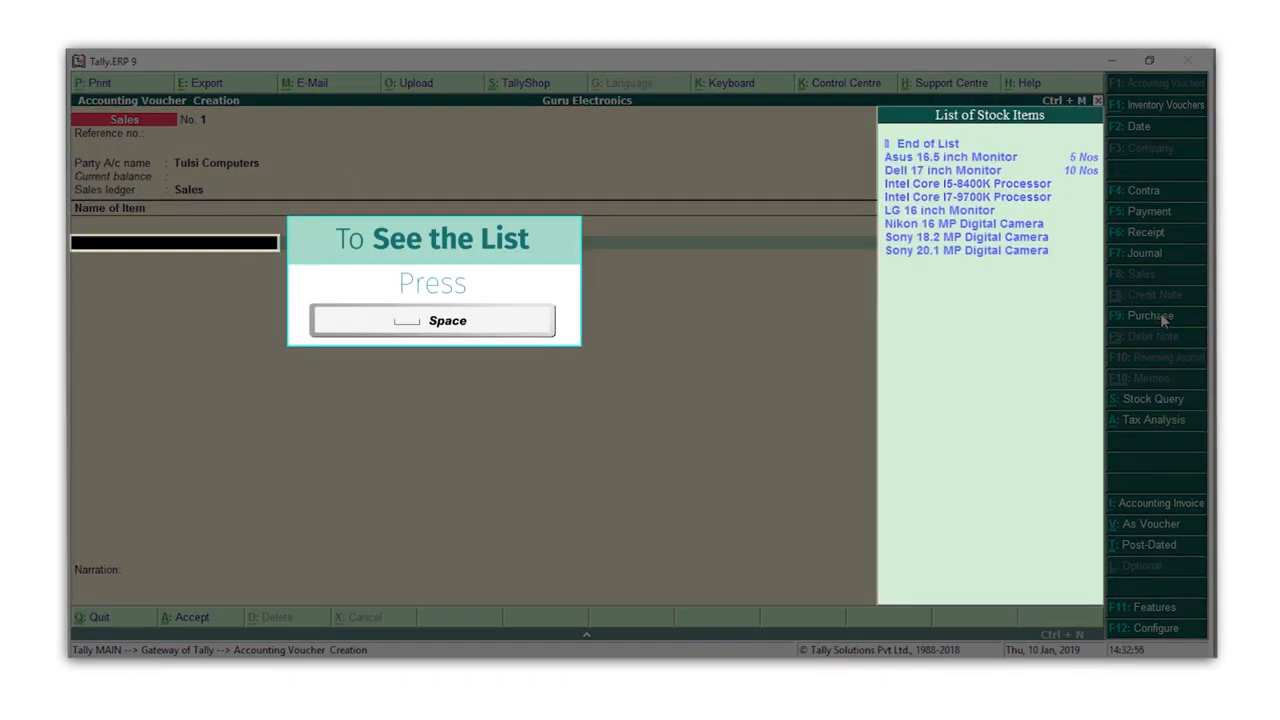
pyautogui.press('Down')
pyautogui.press('Down')
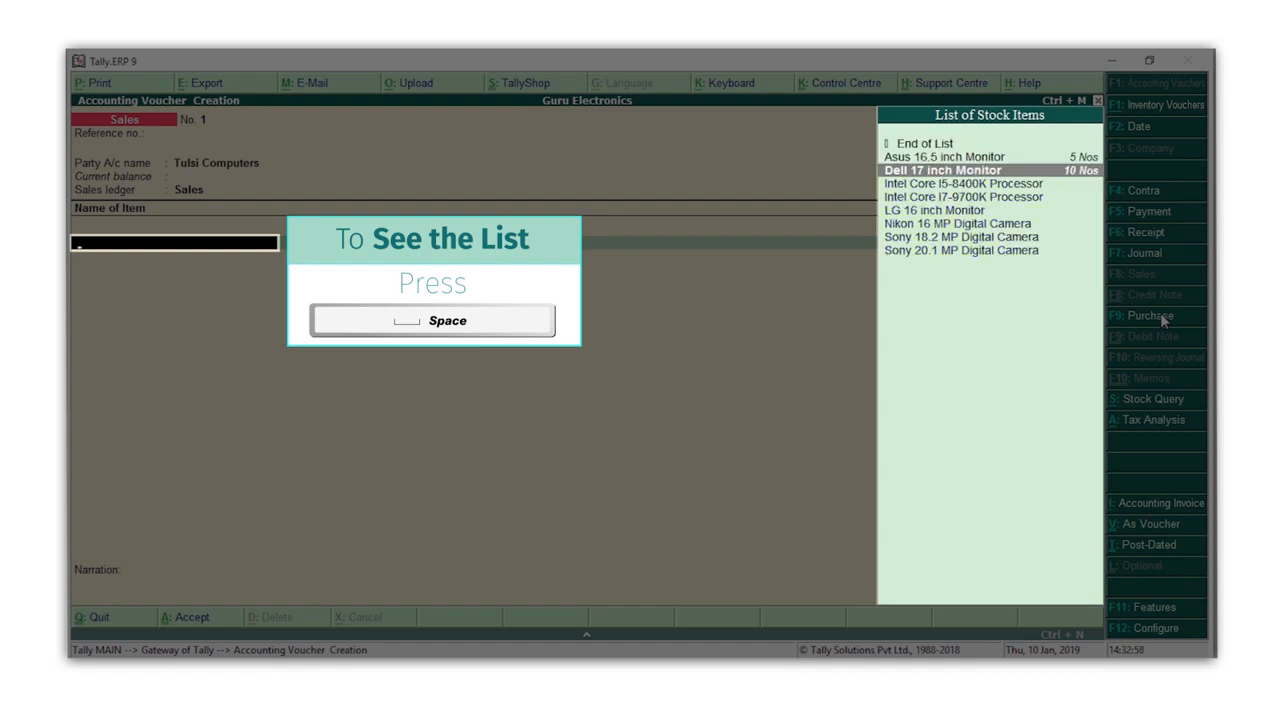
pyautogui.press('Return')
pyautogui.write('2')
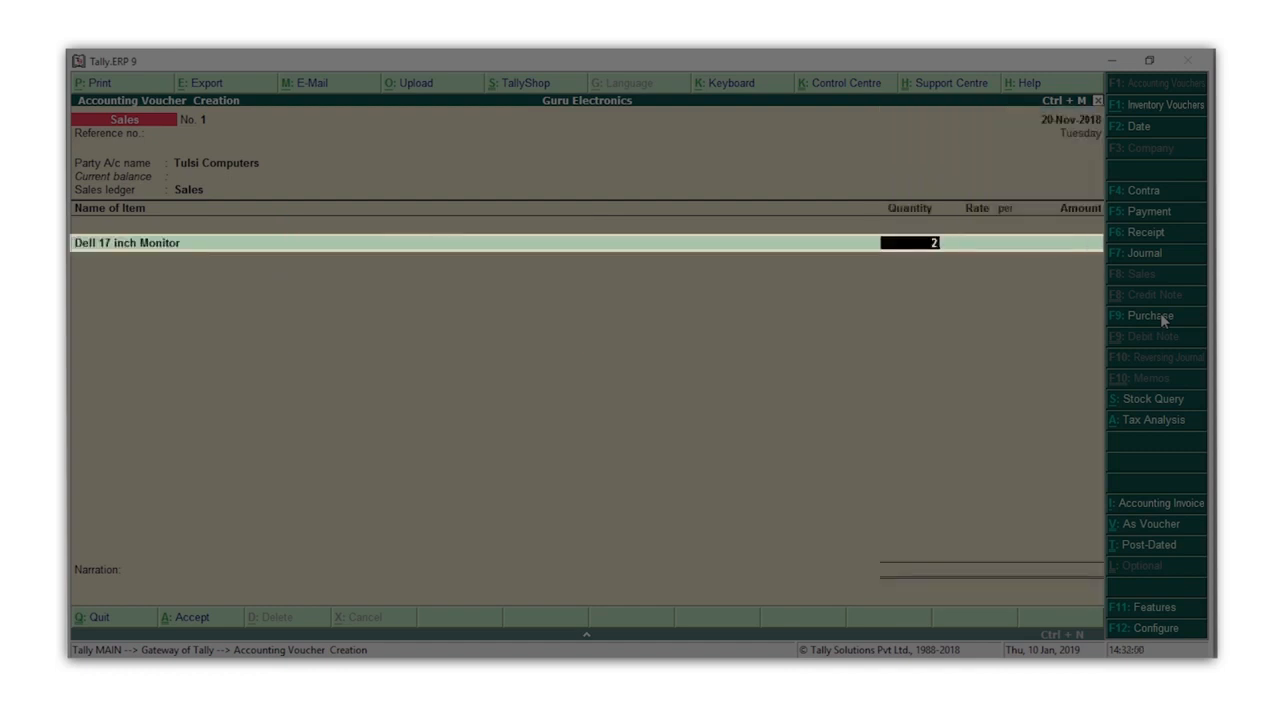
pyautogui.press('Return')
pyautogui.write('8500')
pyautogui.press('Return')
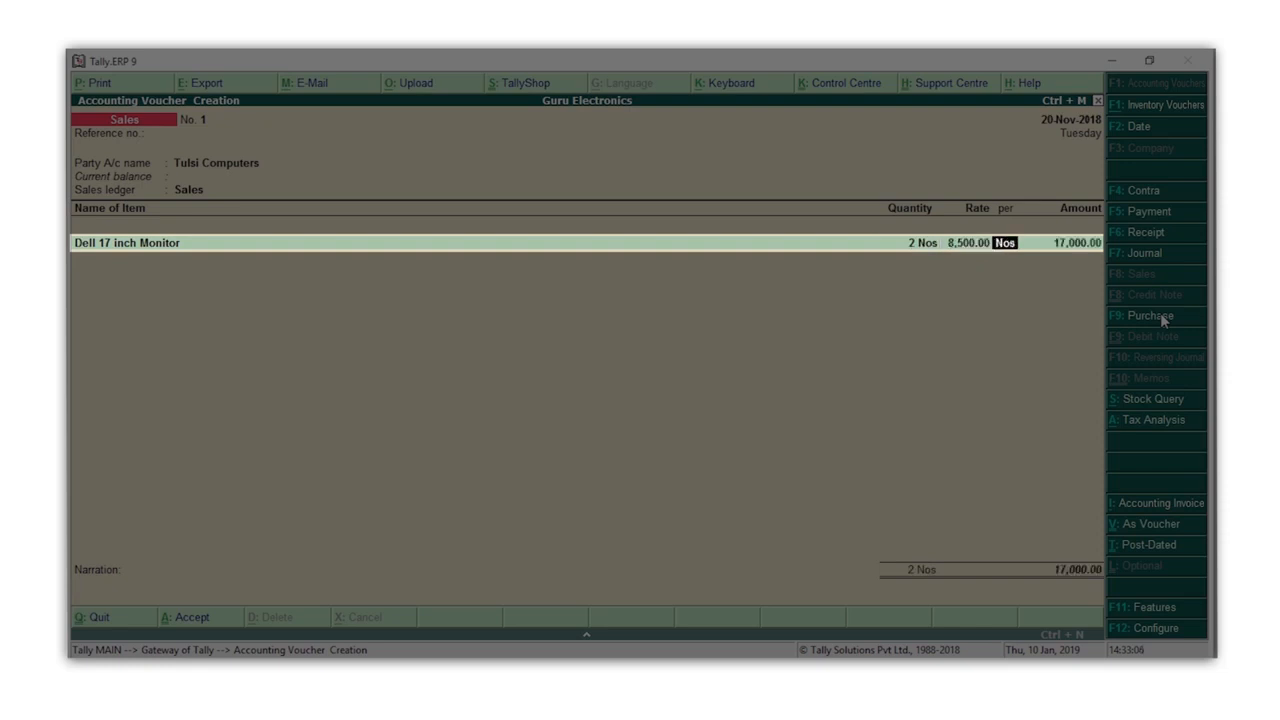
pyautogui.press('Return')
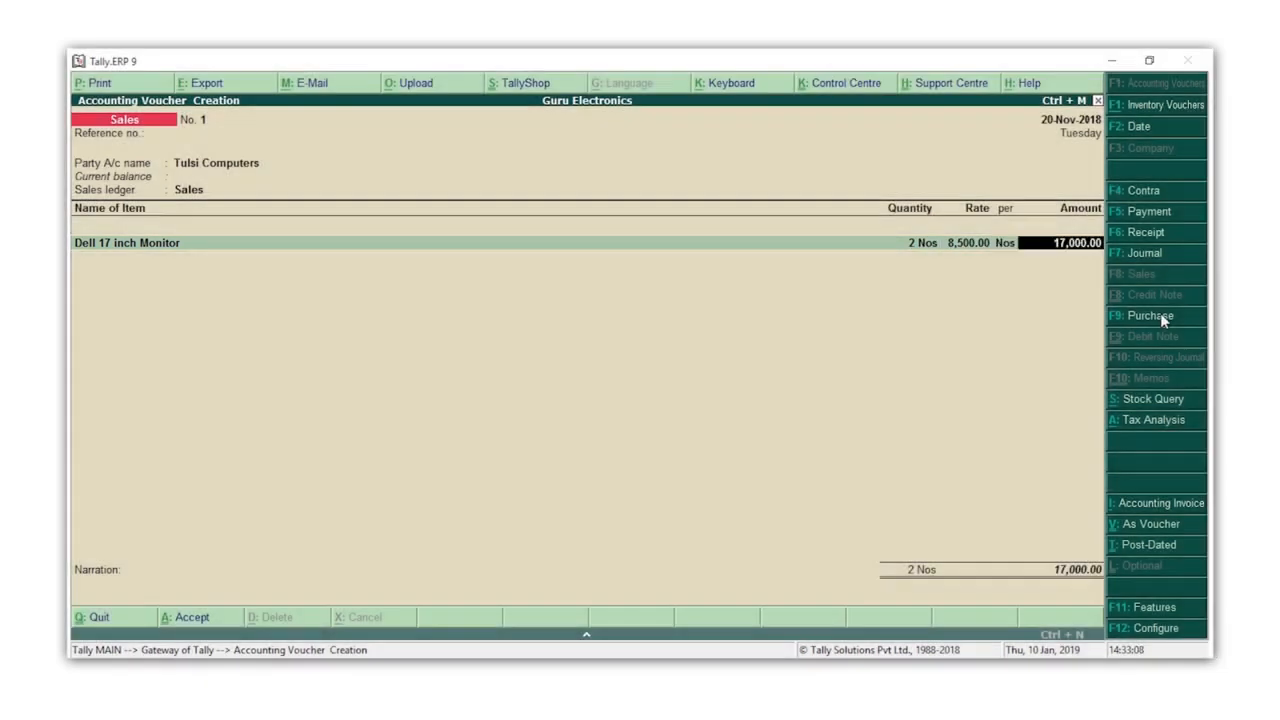
pyautogui.press('Return')
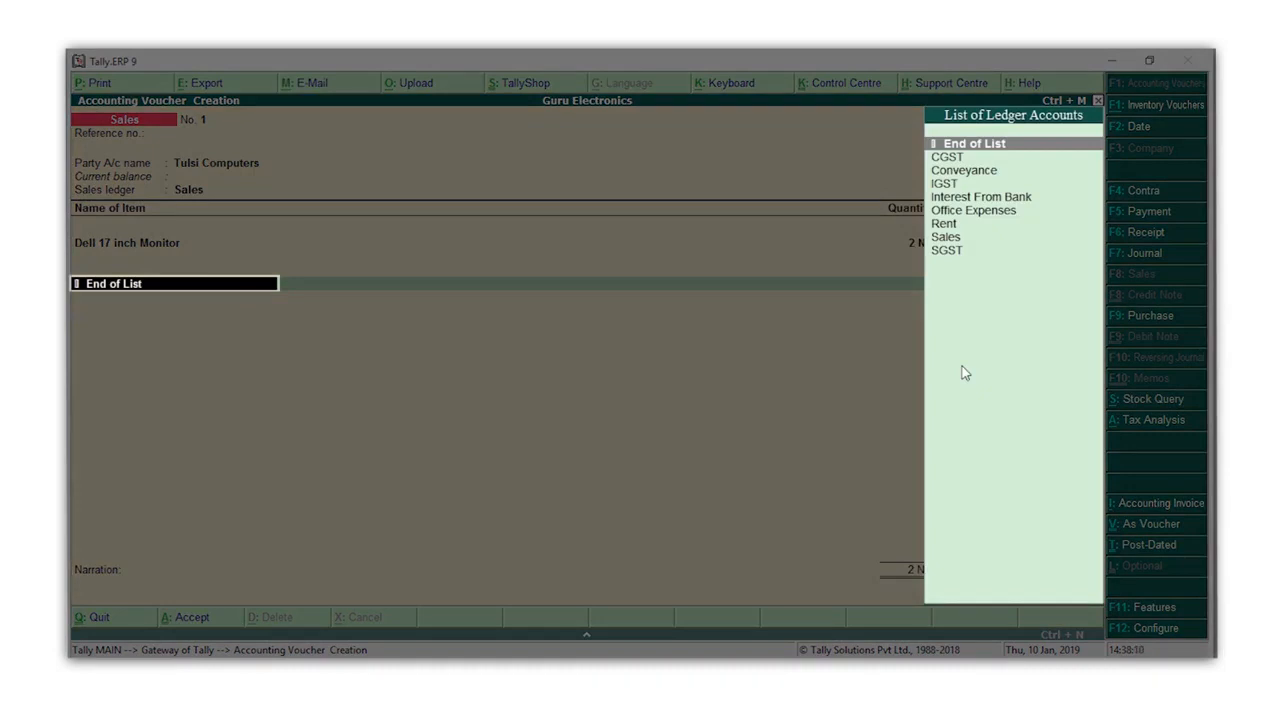
# Step: Apply the IGST tax ledger, finish the ledger list and enter the narration "Goods sold to Tulsi Computers on 20th Nov 2018."
pyautogui.press('Down')
pyautogui.press('Down')
pyautogui.press('Down')
pyautogui.press('Return')
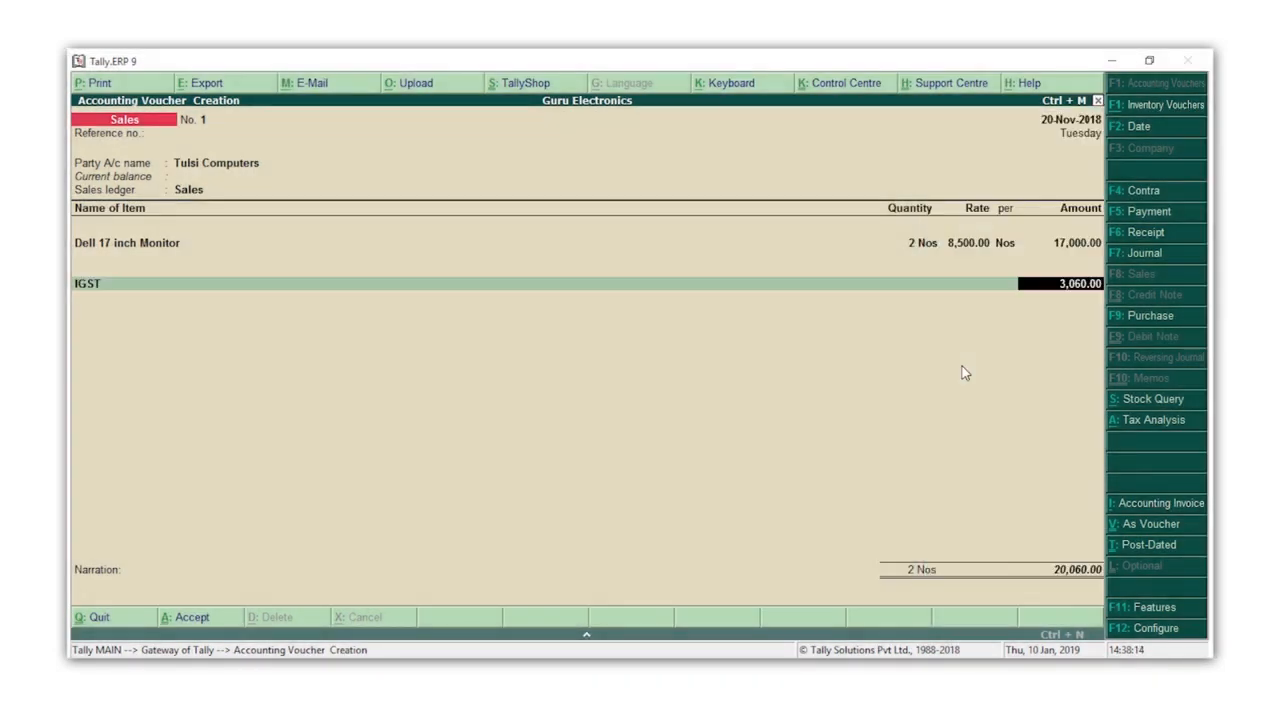
pyautogui.press('Return')
pyautogui.press('Return')
pyautogui.press('Return')
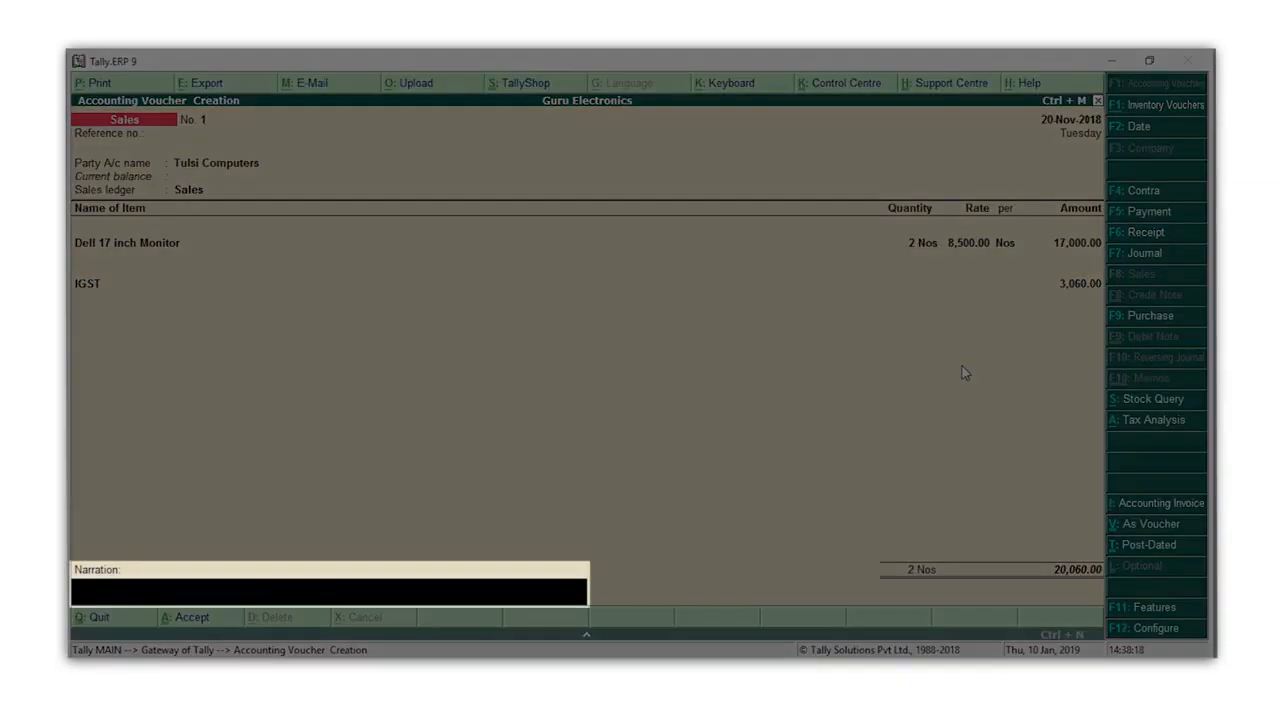
pyautogui.write('Goods sold to Tulsi Computers on 20th Nov, 2018.')
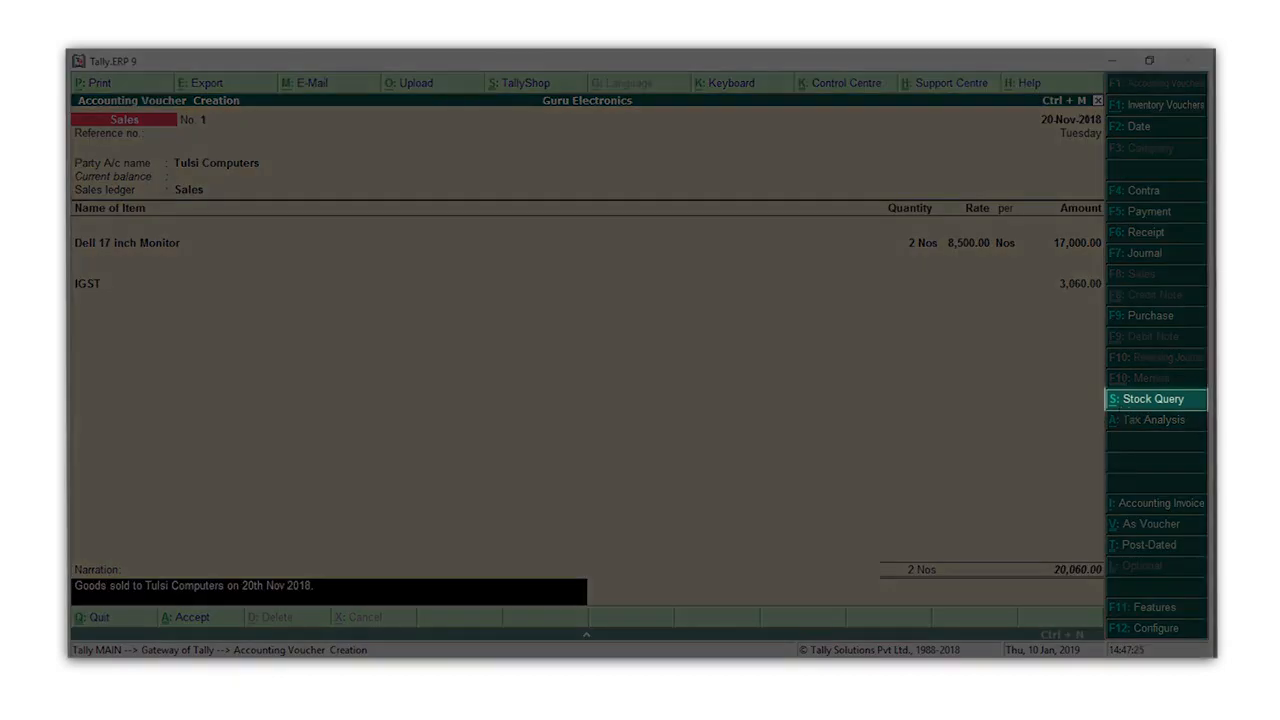
# Step: Check the Stock Query for the Dell 17 inch Monitor, return to the sales voucher and save it
pyautogui.hotkey('alt', 's')
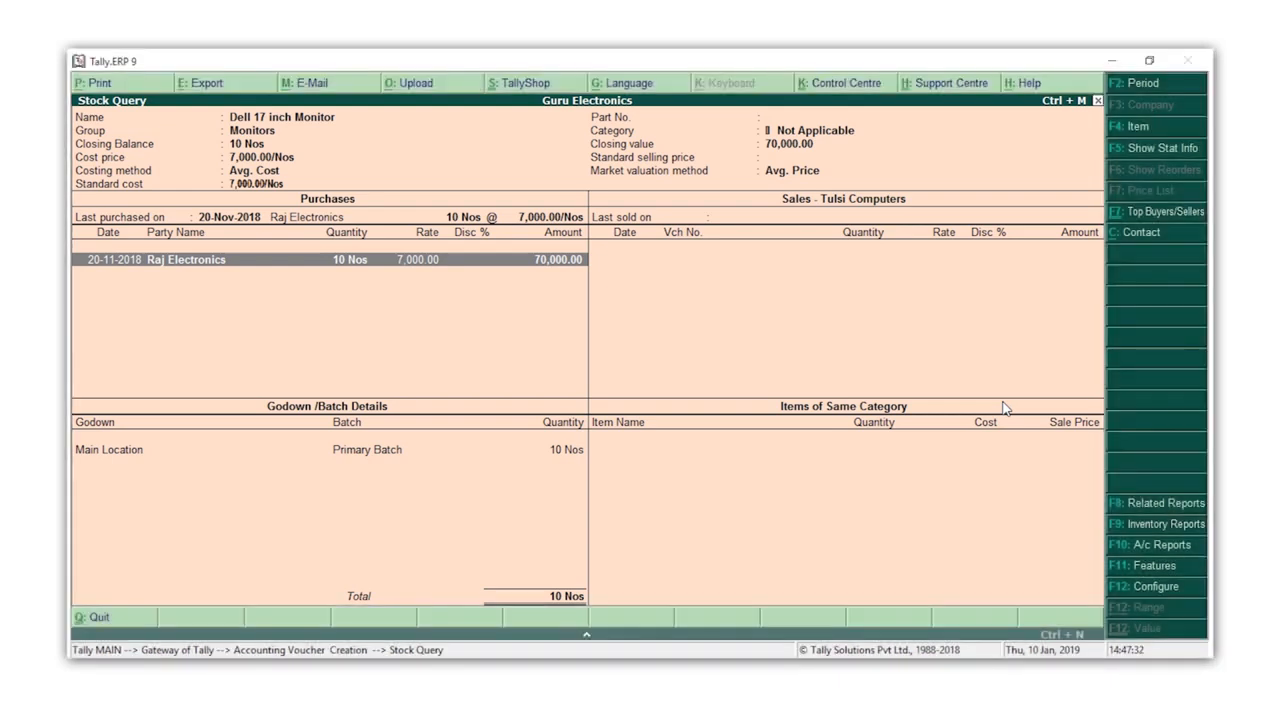
pyautogui.press('Escape')
pyautogui.press('Return')
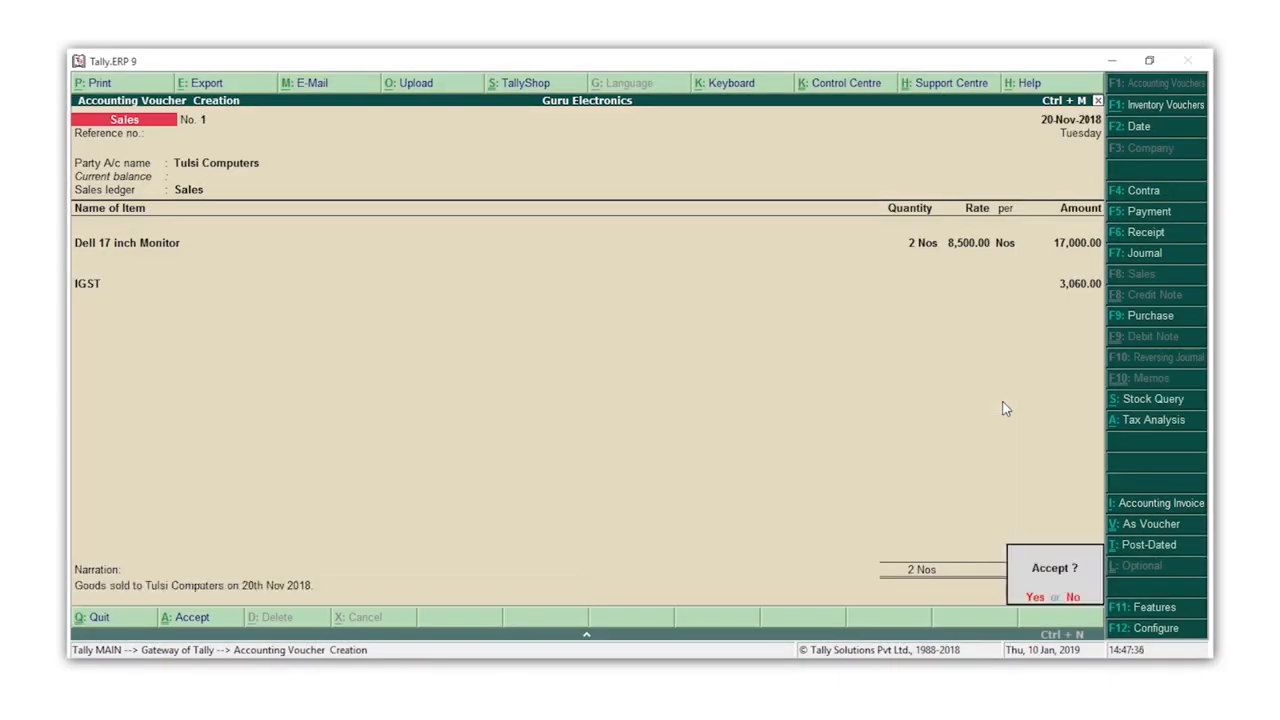
pyautogui.press('y')
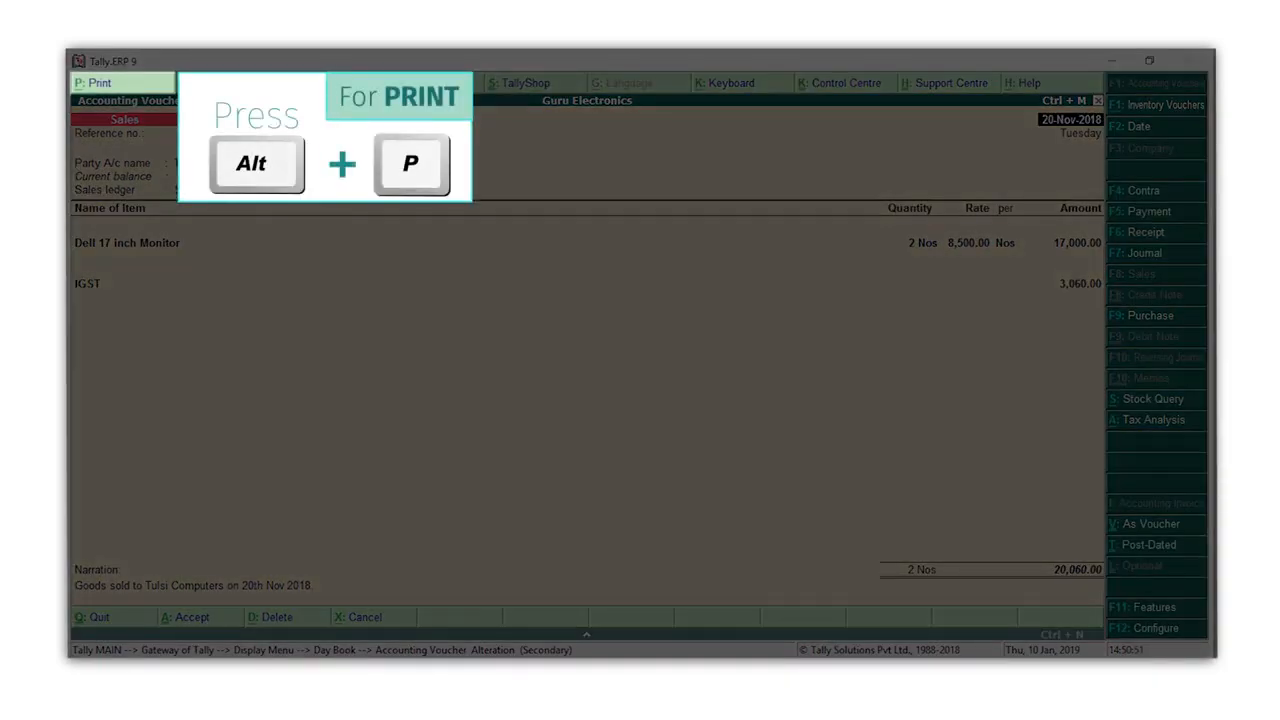
# Step: Open the print preview of the sales voucher's Tax Invoice, zoom in and examine it through the tax summary and declaration
pyautogui.hotkey('alt', 'p')
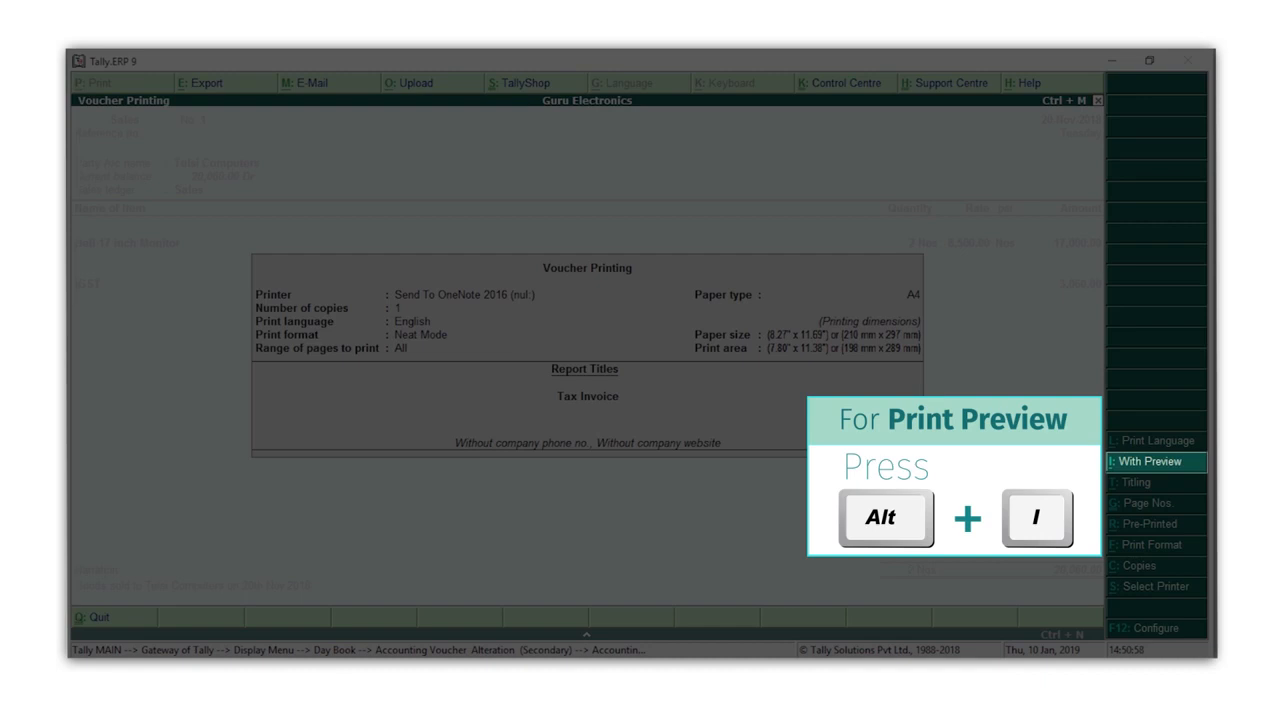
pyautogui.hotkey('alt', 'i')
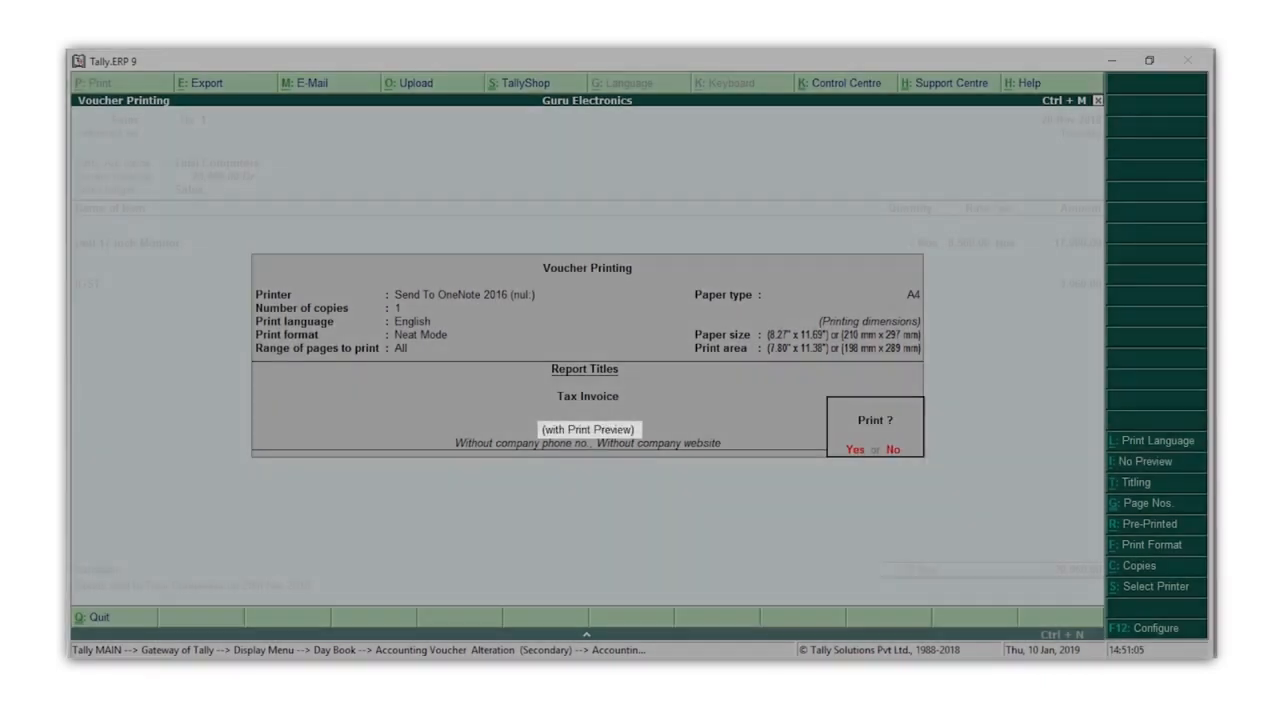
pyautogui.press('Return')
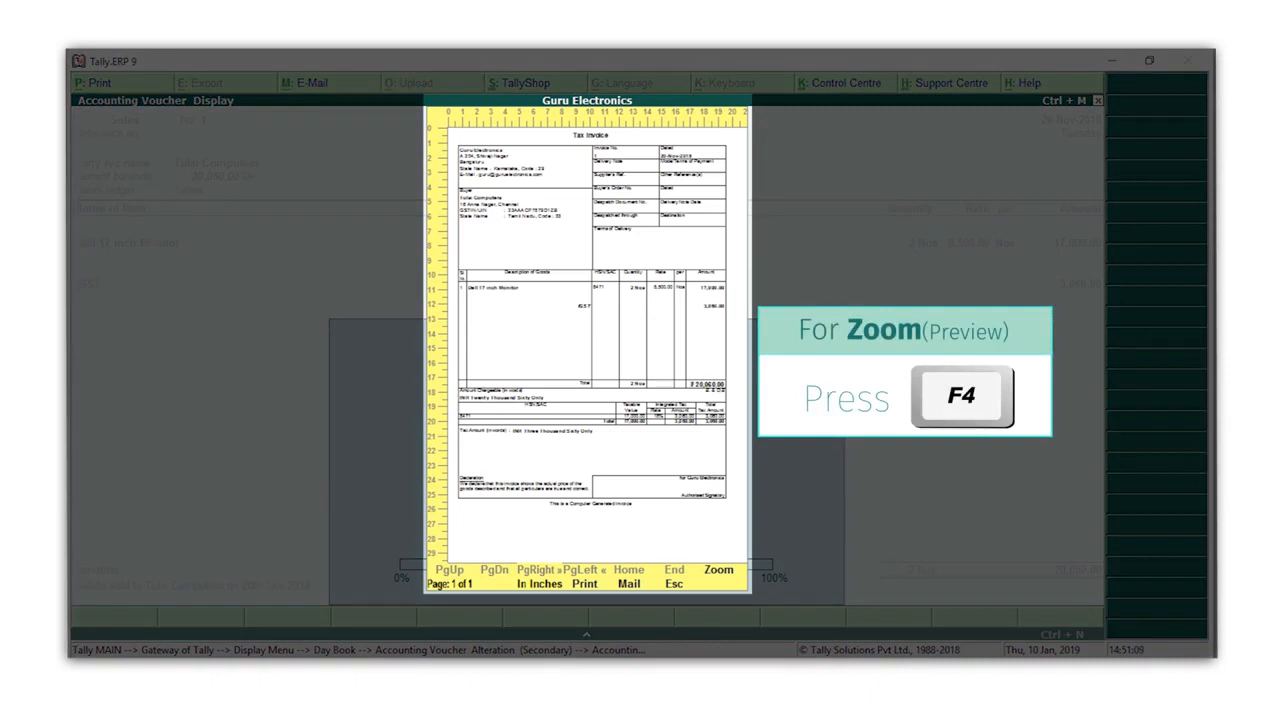
pyautogui.press('F4')
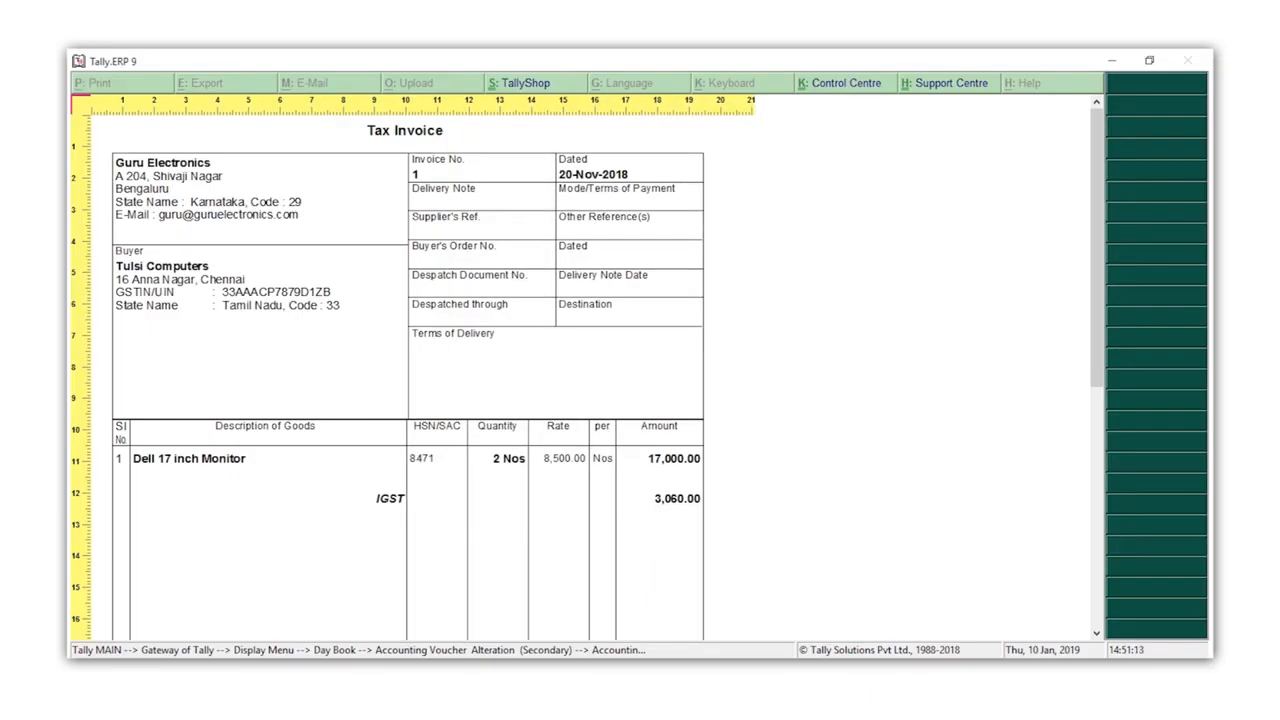
pyautogui.scroll(-3, 646, 540)
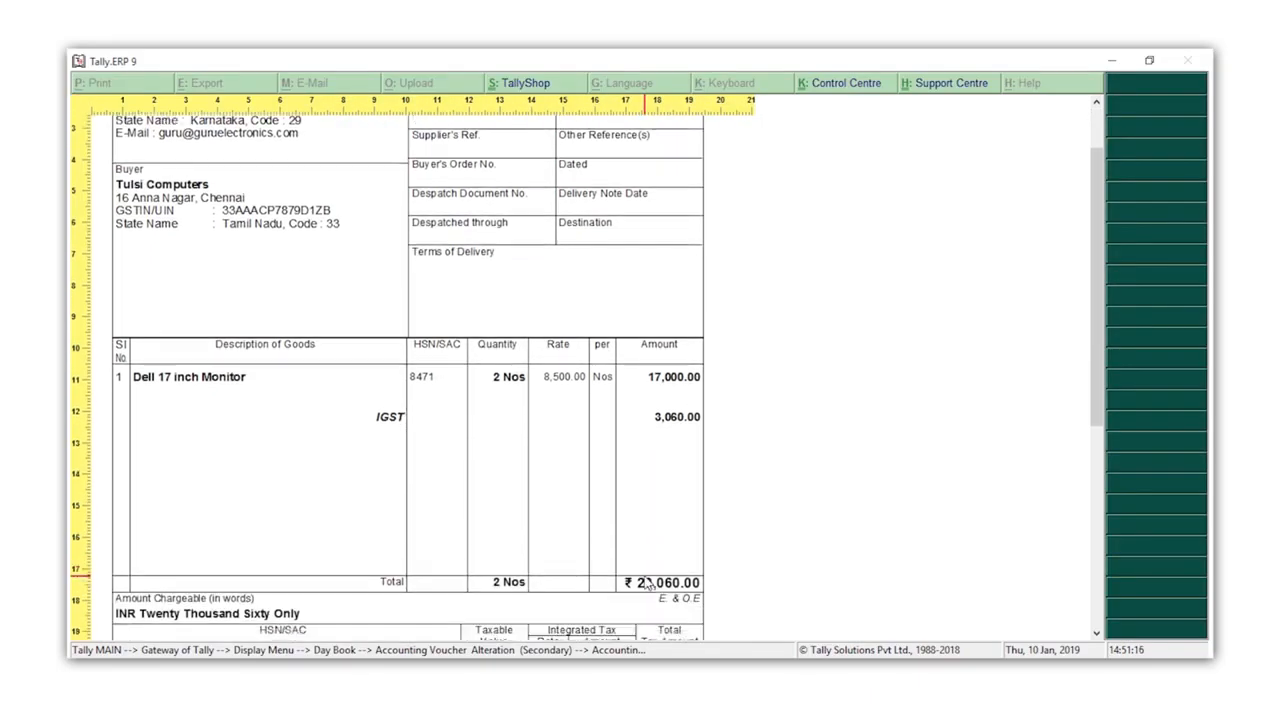
pyautogui.scroll(-6, 646, 585)
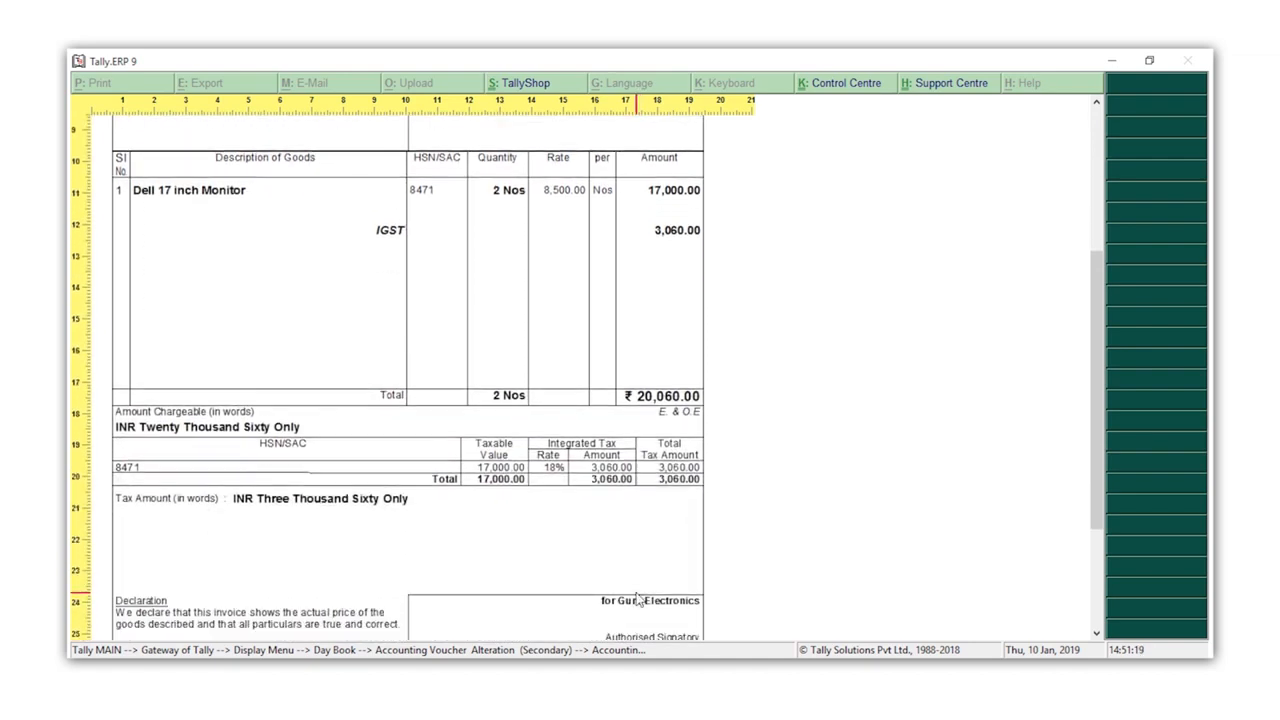
pyautogui.scroll(-2, 638, 598)
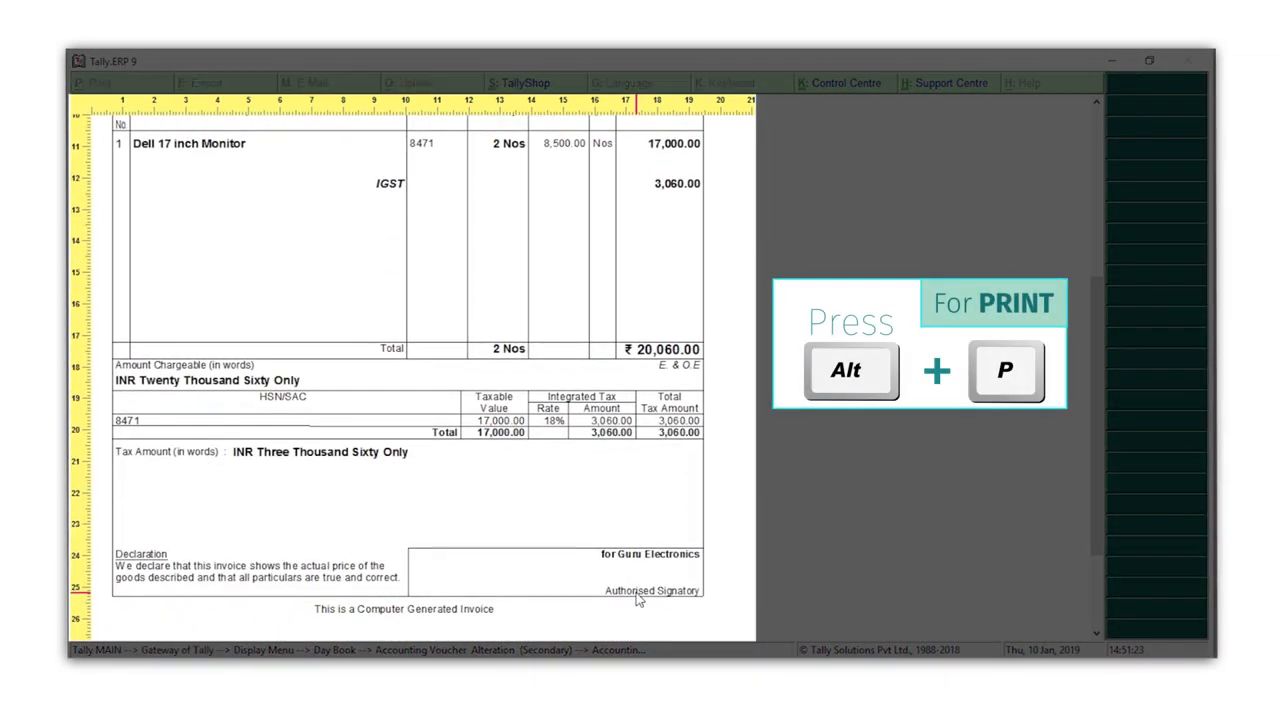